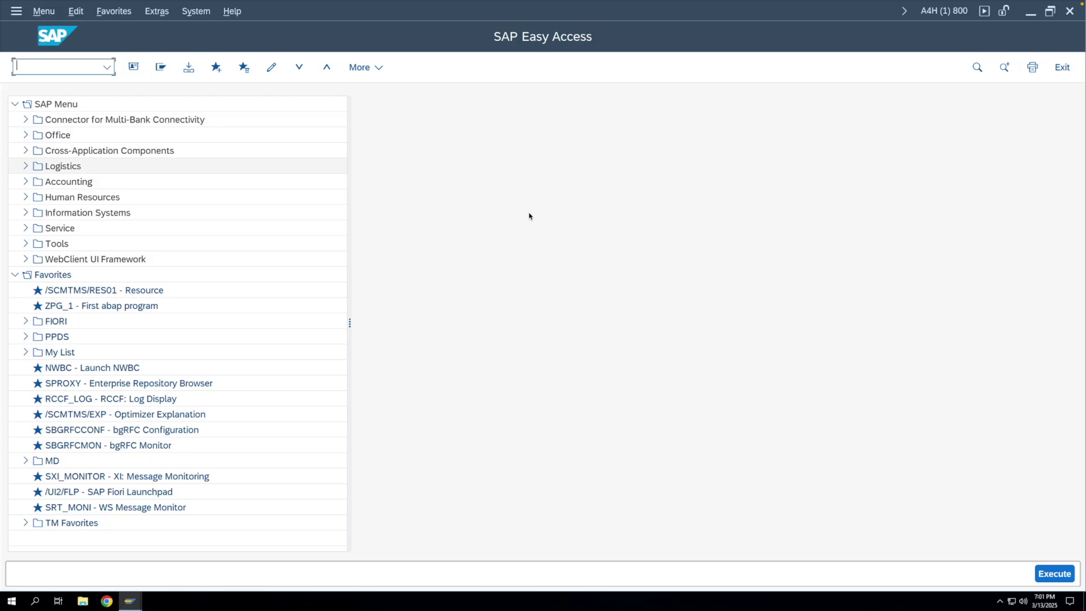
- Open the SAP Reference IMG through SPRO
{"action": "type", "text": "spro"}
{"action": "key", "text": "Return"}
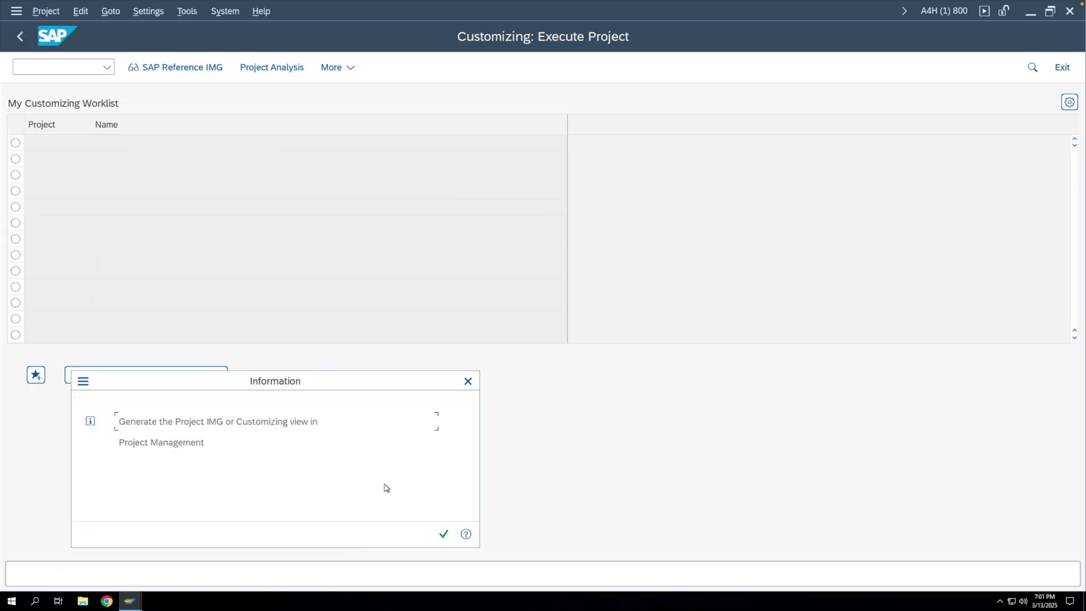
{"action": "key", "text": "Return"}
{"action": "key", "text": "Return"}
{"action": "left_click", "coordinate": [199, 68]}
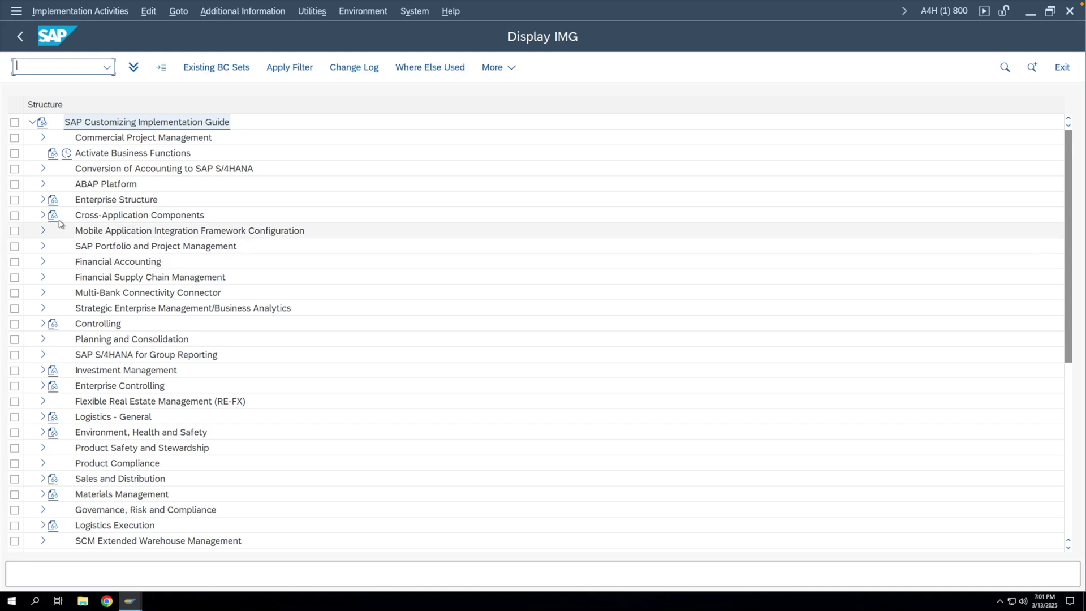
- Run Assign standard purchasing organization to plant under Enterprise Structure > Assignment > Materials Management
{"action": "left_click", "coordinate": [43, 199]}
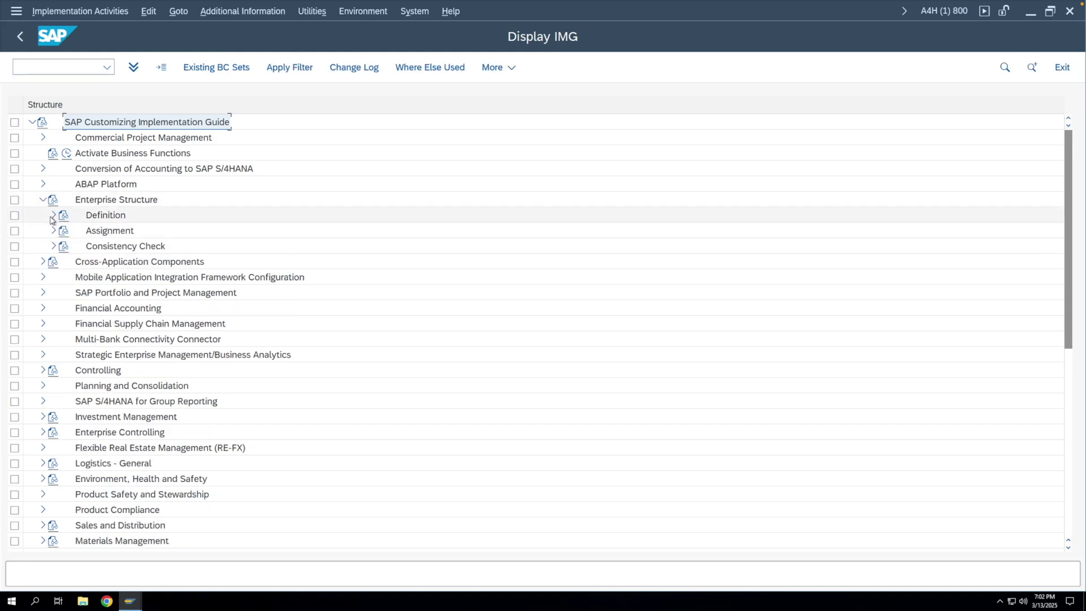
{"action": "left_click", "coordinate": [53, 231]}
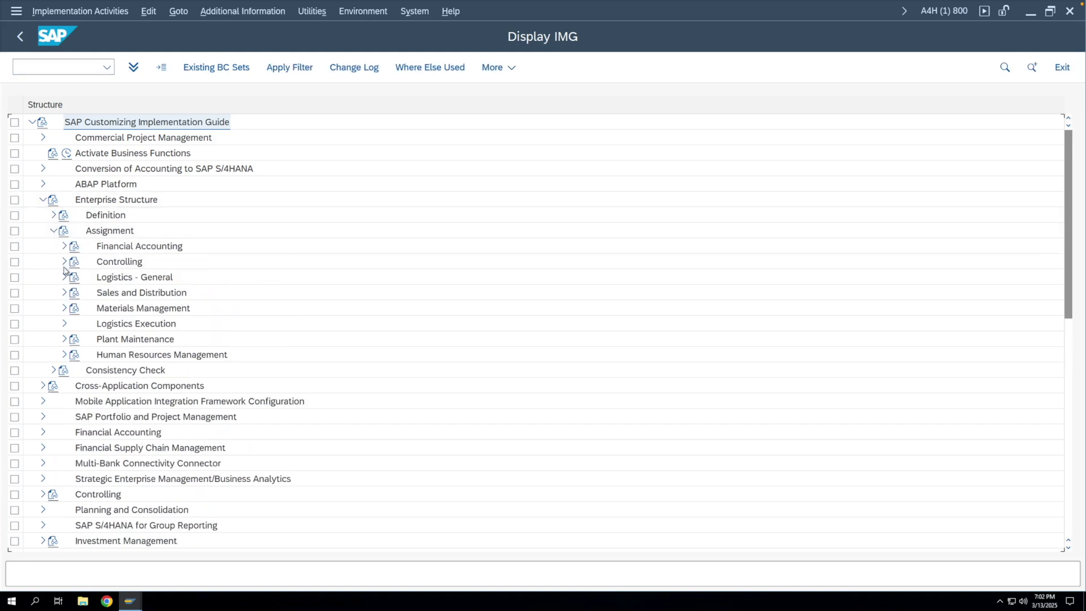
{"action": "left_click", "coordinate": [64, 308]}
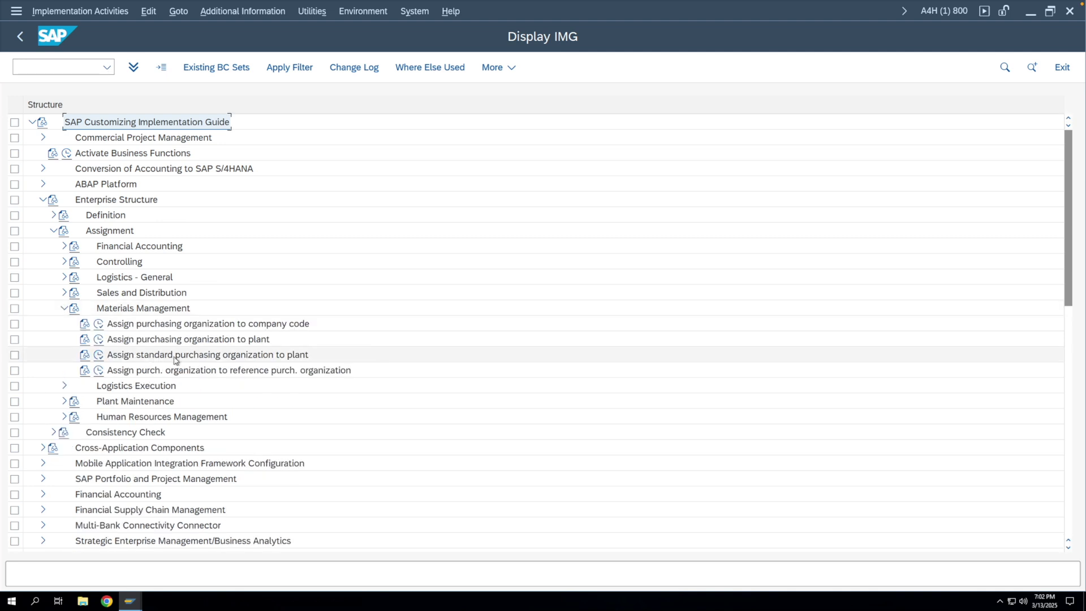
{"action": "left_click", "coordinate": [177, 356]}
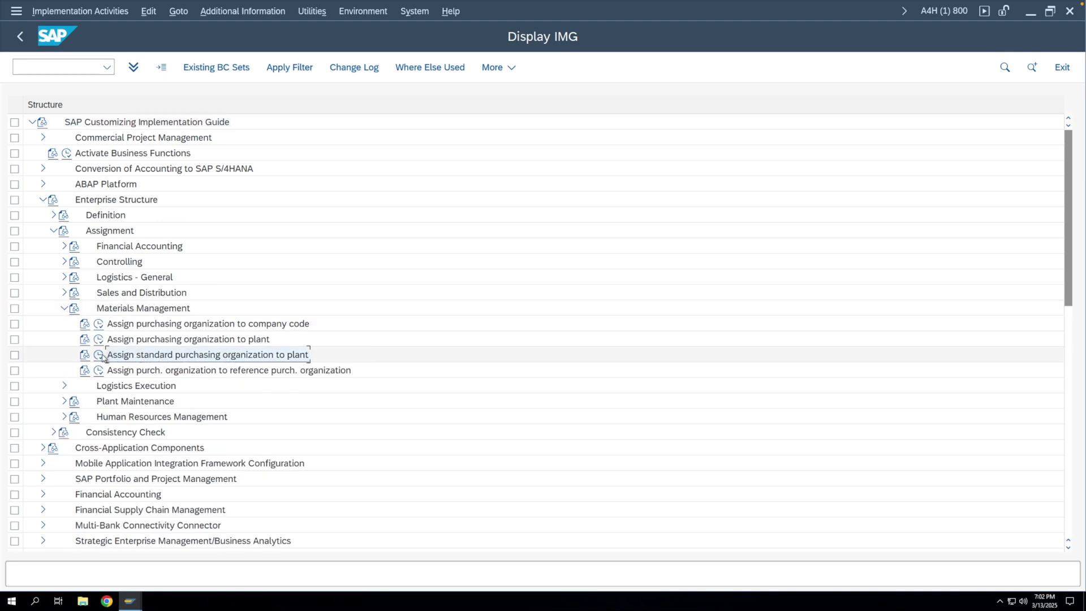
{"action": "left_click", "coordinate": [100, 355]}
{"action": "left_click", "coordinate": [211, 521]}
- Jump to plant 1710, verify its default purchasing organization is 1710, and go back
{"action": "type", "text": "171"}
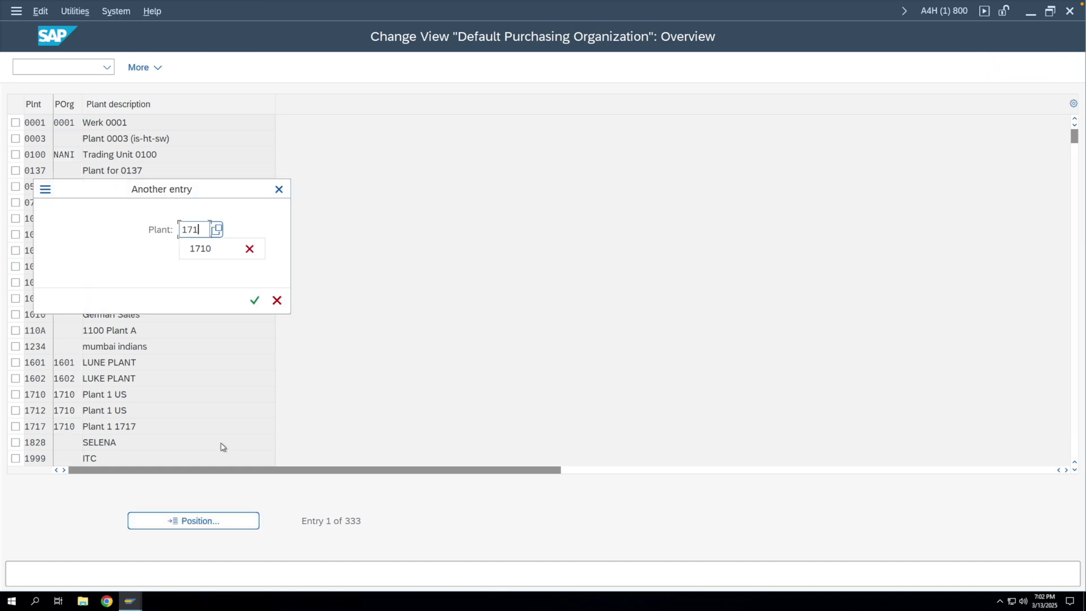
{"action": "key", "text": "Return"}
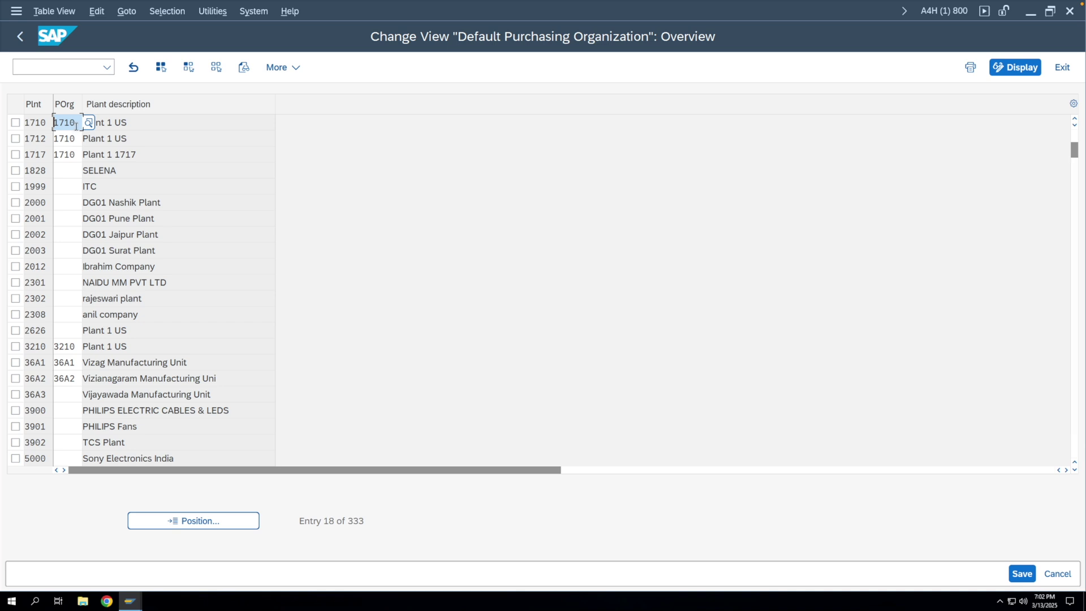
{"action": "left_click", "coordinate": [23, 44]}
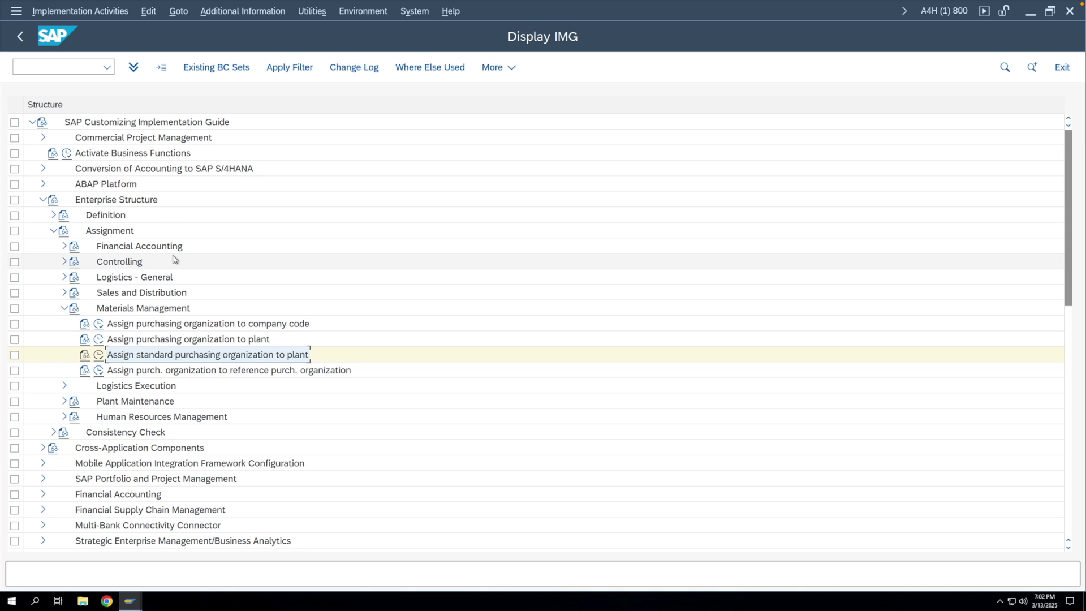
- Run Define Default Values for Document Type under Materials Management > Purchasing
{"action": "left_click", "coordinate": [43, 200]}
{"action": "scroll", "coordinate": [51, 437], "scroll_direction": "down", "scroll_amount": 2}
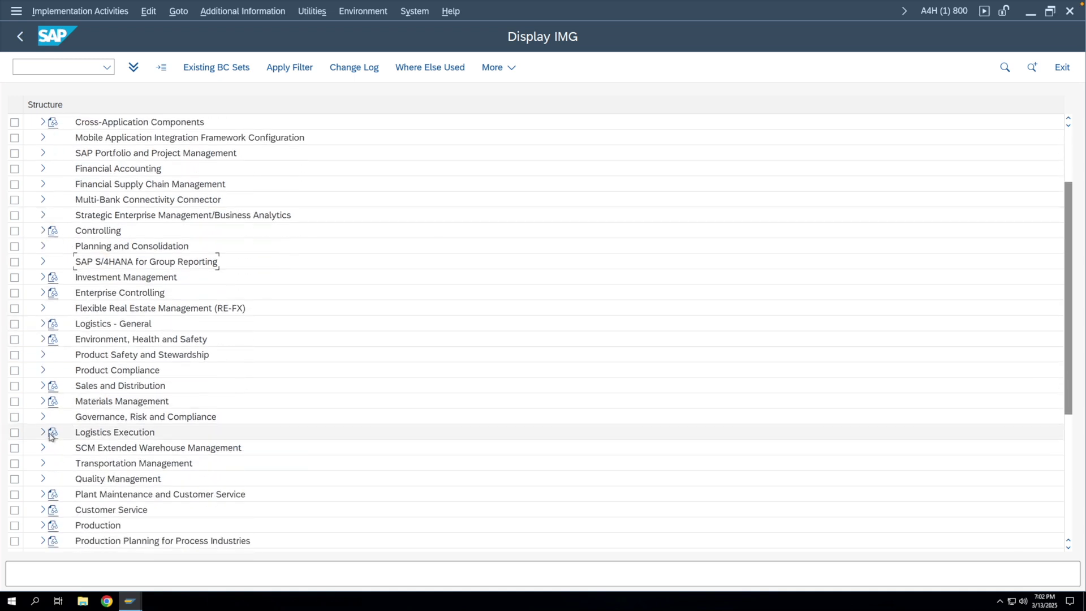
{"action": "scroll", "coordinate": [51, 437], "scroll_direction": "down", "scroll_amount": 1}
{"action": "left_click", "coordinate": [43, 385]}
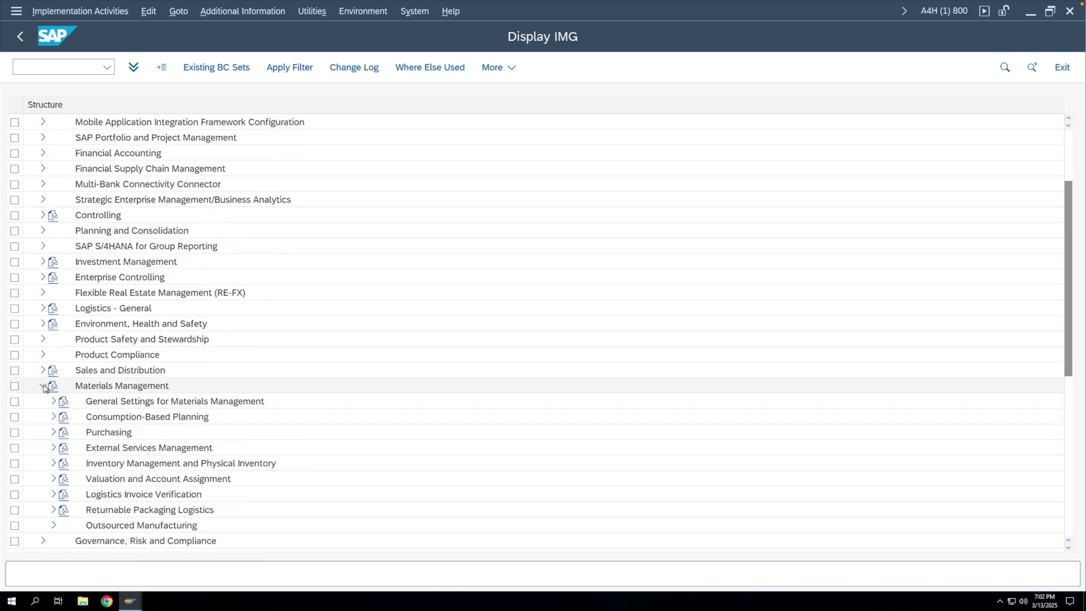
{"action": "left_click", "coordinate": [53, 432]}
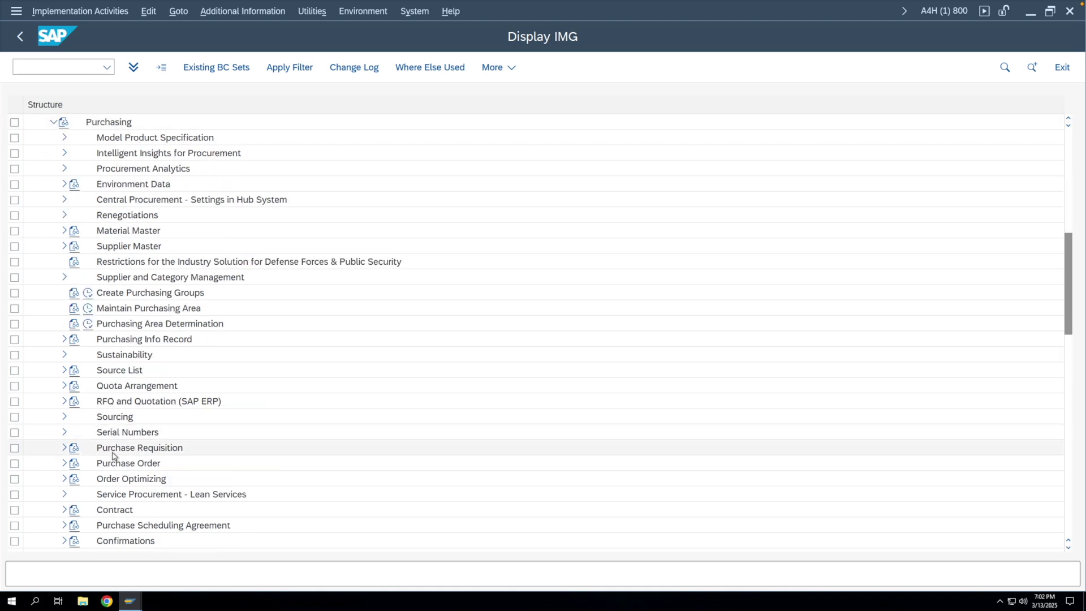
{"action": "scroll", "coordinate": [113, 455], "scroll_direction": "down", "scroll_amount": 3}
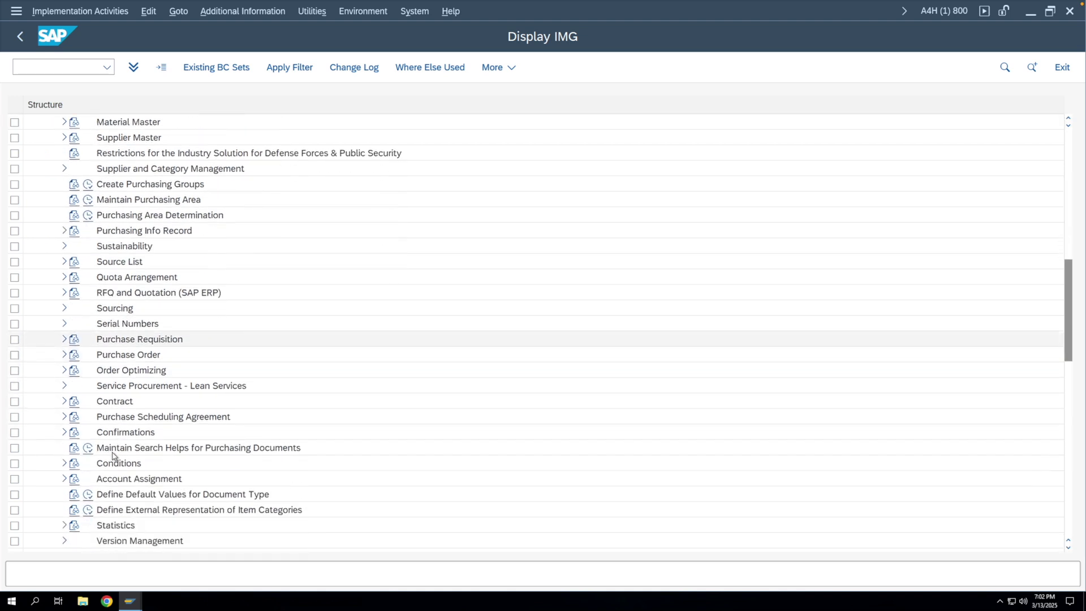
{"action": "scroll", "coordinate": [113, 456], "scroll_direction": "down", "scroll_amount": 2}
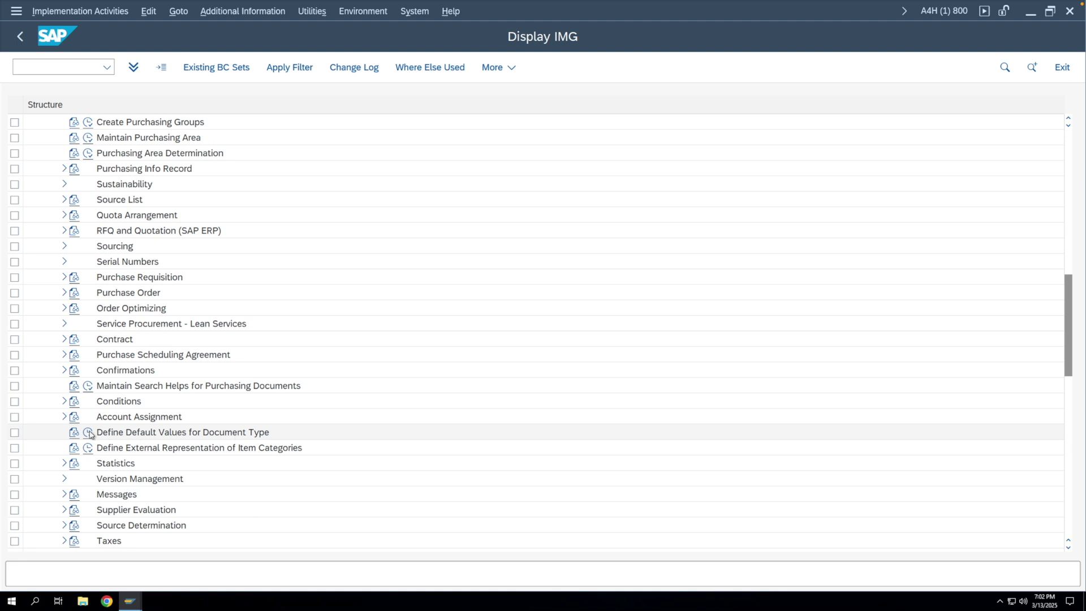
{"action": "left_click", "coordinate": [89, 433]}
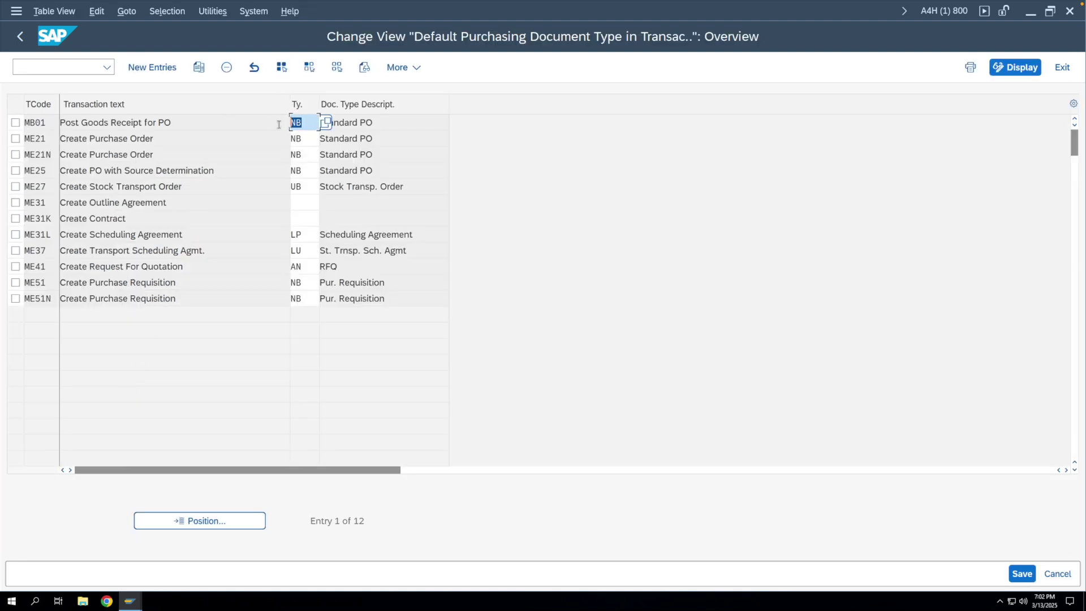
- Verify transaction MB01 defaults to document type NB, then return to the IMG
{"action": "left_click", "coordinate": [28, 123]}
{"action": "left_click_drag", "start_coordinate": [27, 123], "coordinate": [25, 124]}
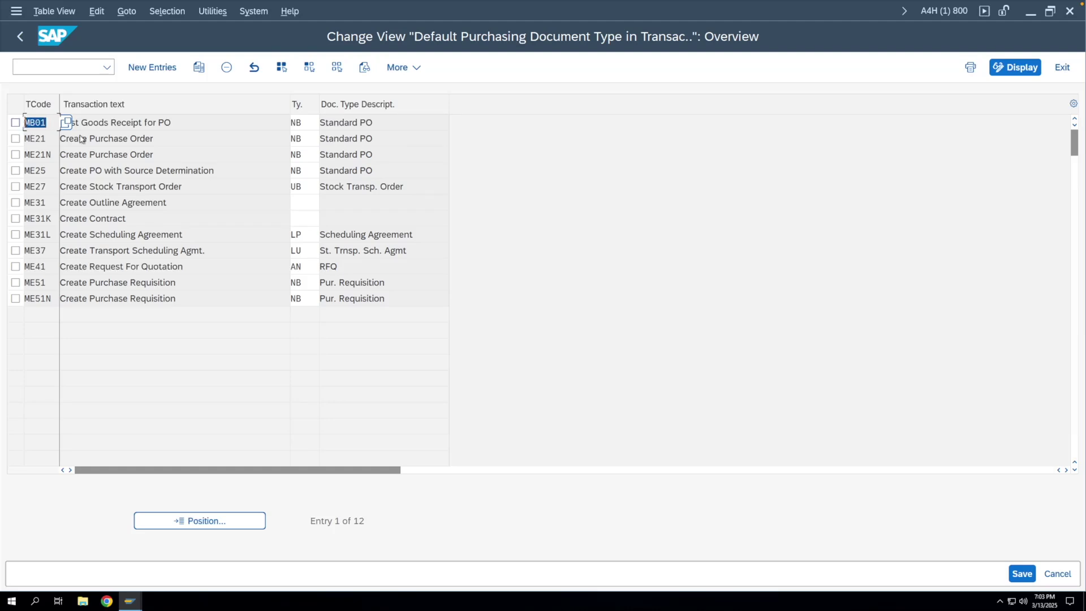
{"action": "left_click", "coordinate": [304, 123]}
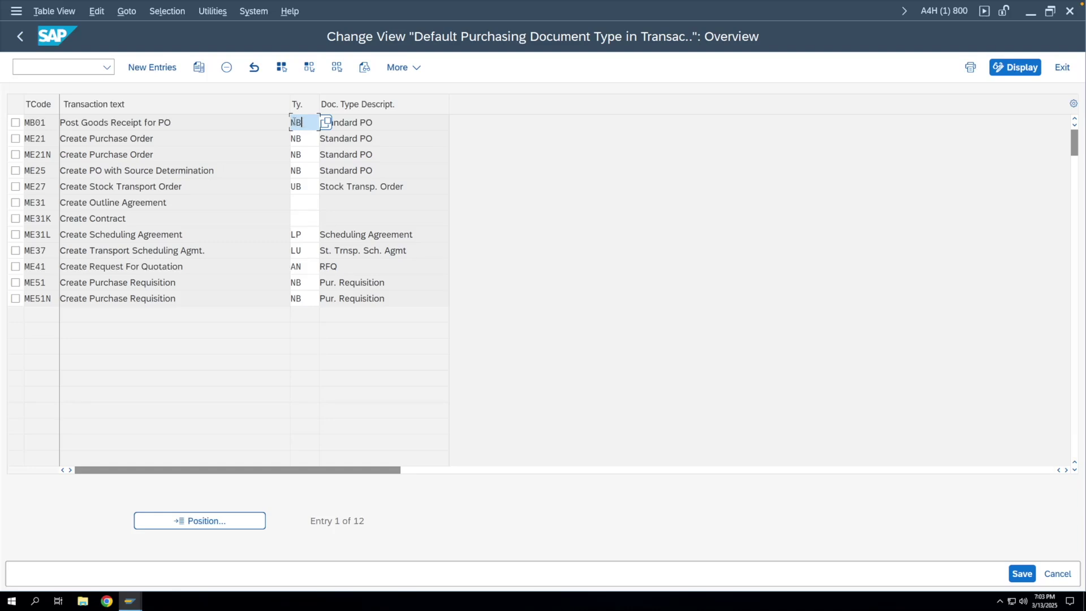
{"action": "left_click", "coordinate": [22, 39]}
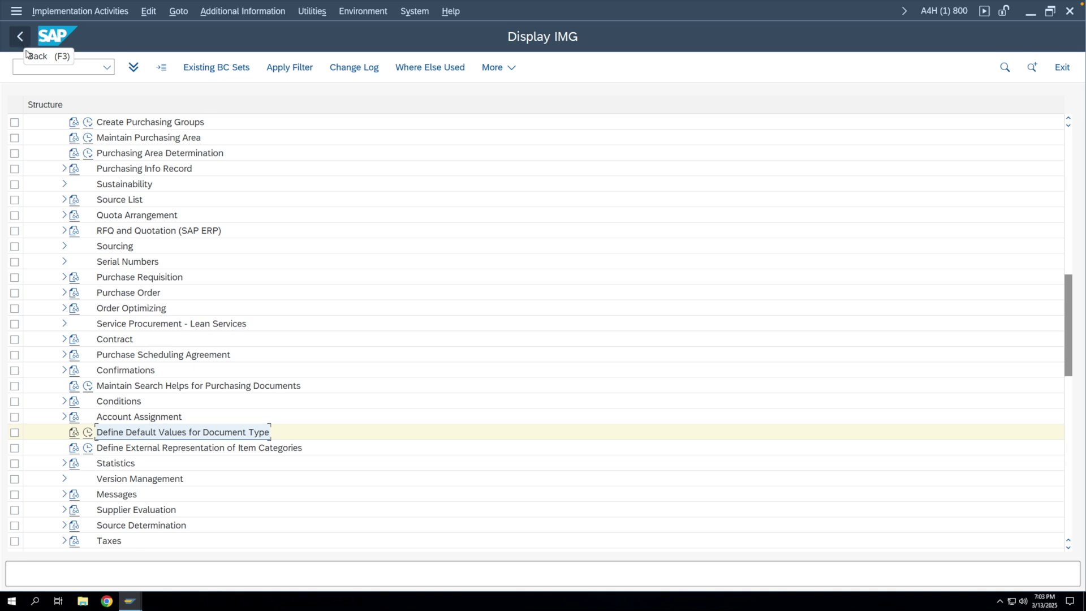
- Expand Inventory Management and Physical Inventory > Goods Receipt and select Create Purchase Order Automatically
{"action": "scroll", "coordinate": [50, 216], "scroll_direction": "up", "scroll_amount": 1}
{"action": "scroll", "coordinate": [48, 216], "scroll_direction": "up", "scroll_amount": 5}
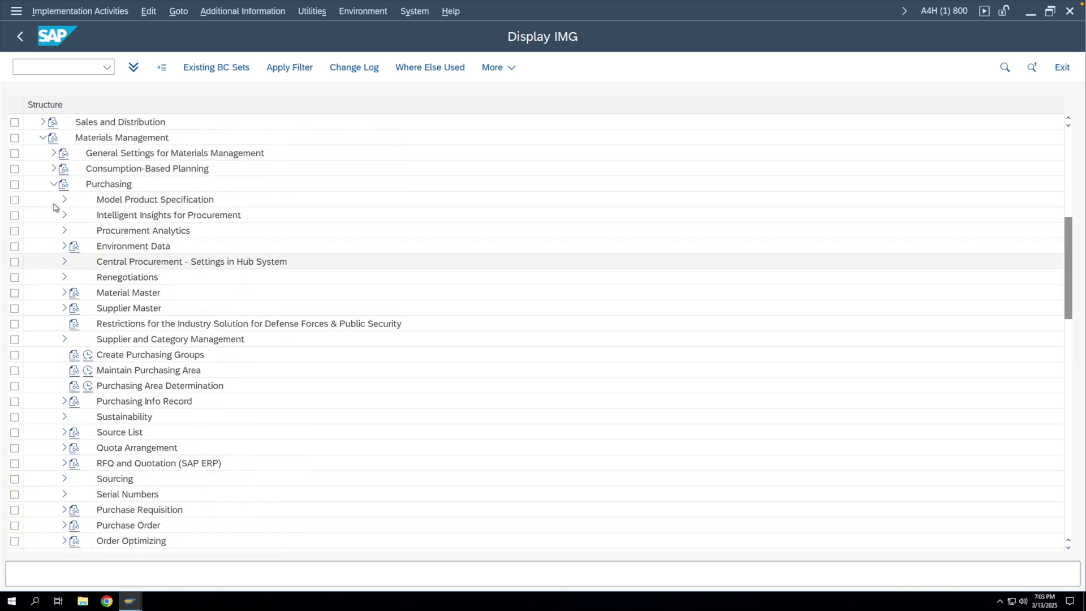
{"action": "left_click", "coordinate": [54, 184]}
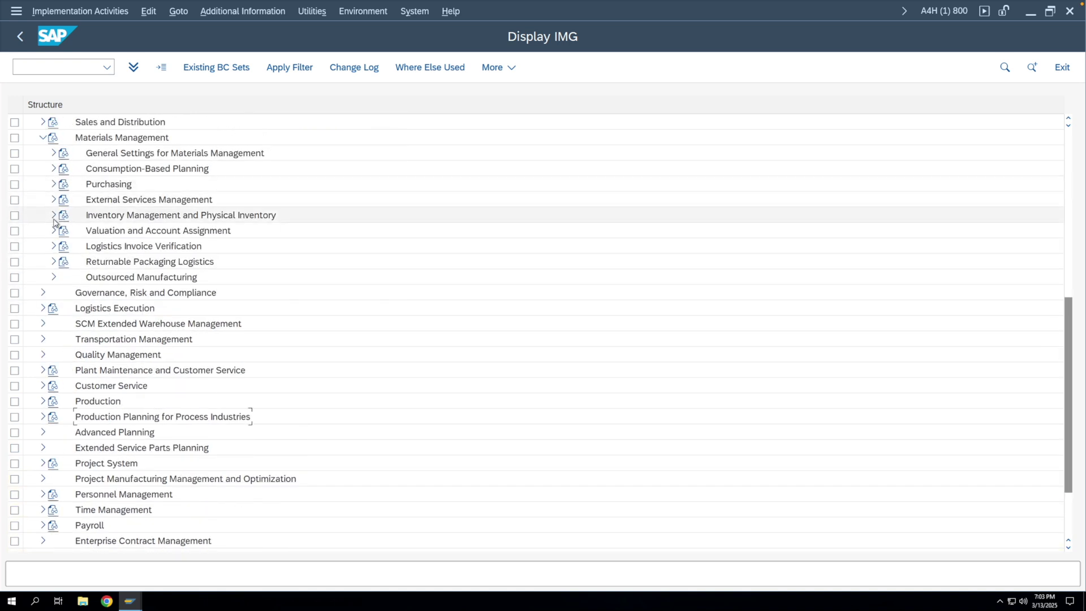
{"action": "left_click", "coordinate": [54, 215]}
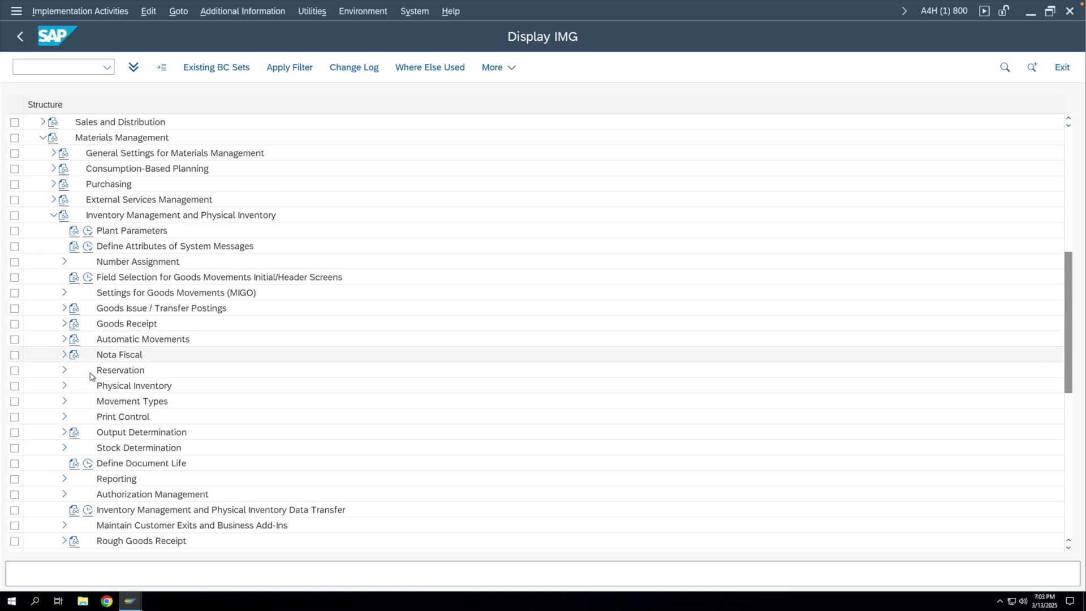
{"action": "left_click", "coordinate": [64, 325]}
{"action": "left_click", "coordinate": [145, 372]}
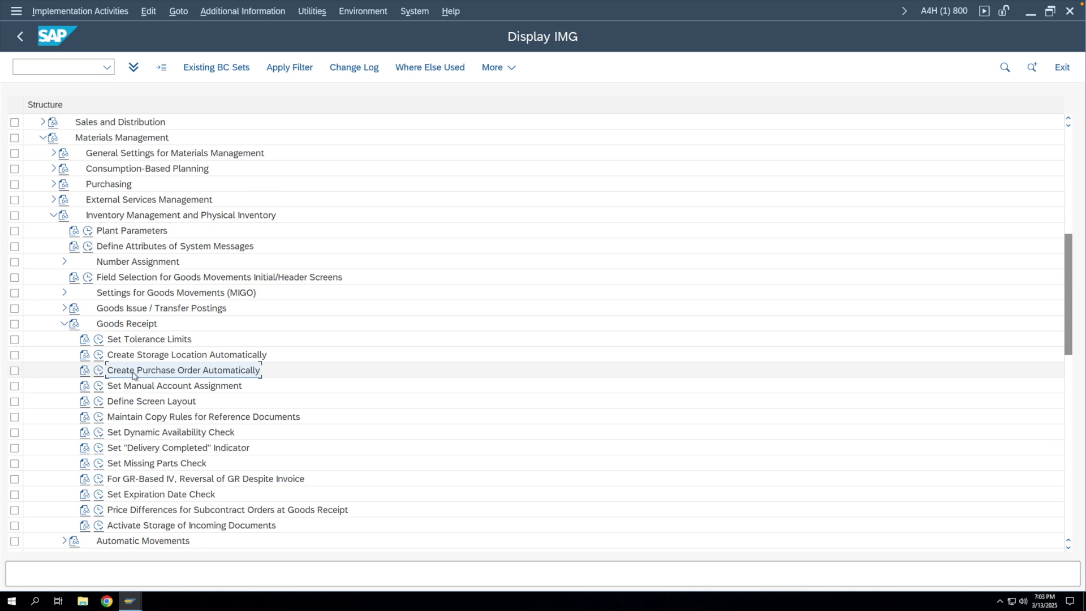
- Check Automatic PO is flagged for movement type 101, then exit to SAP Easy Access
{"action": "left_click", "coordinate": [100, 372]}
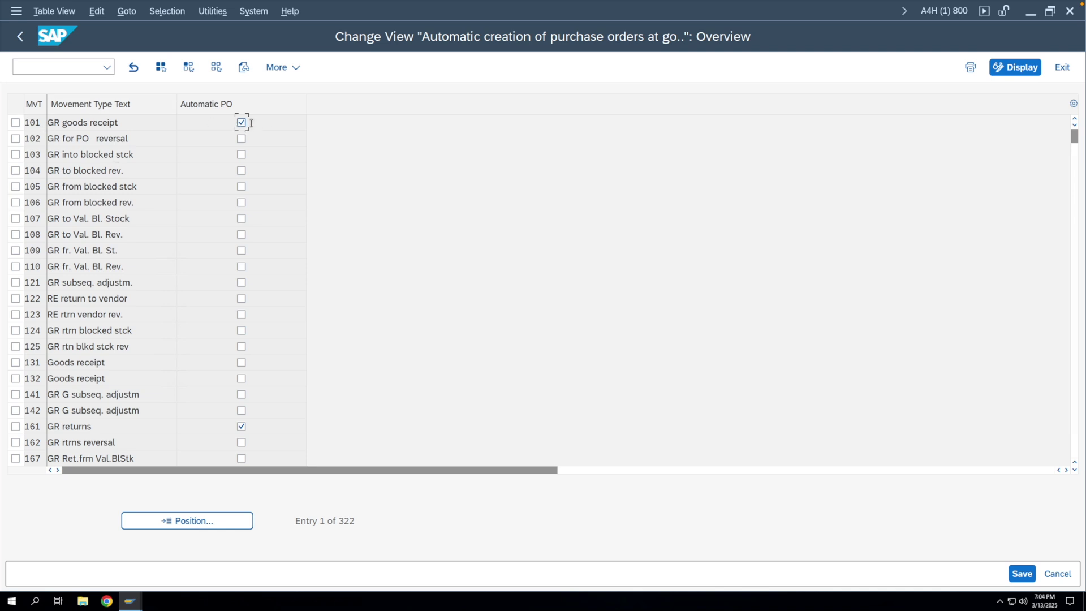
{"action": "left_click", "coordinate": [28, 45]}
{"action": "left_click", "coordinate": [26, 45]}
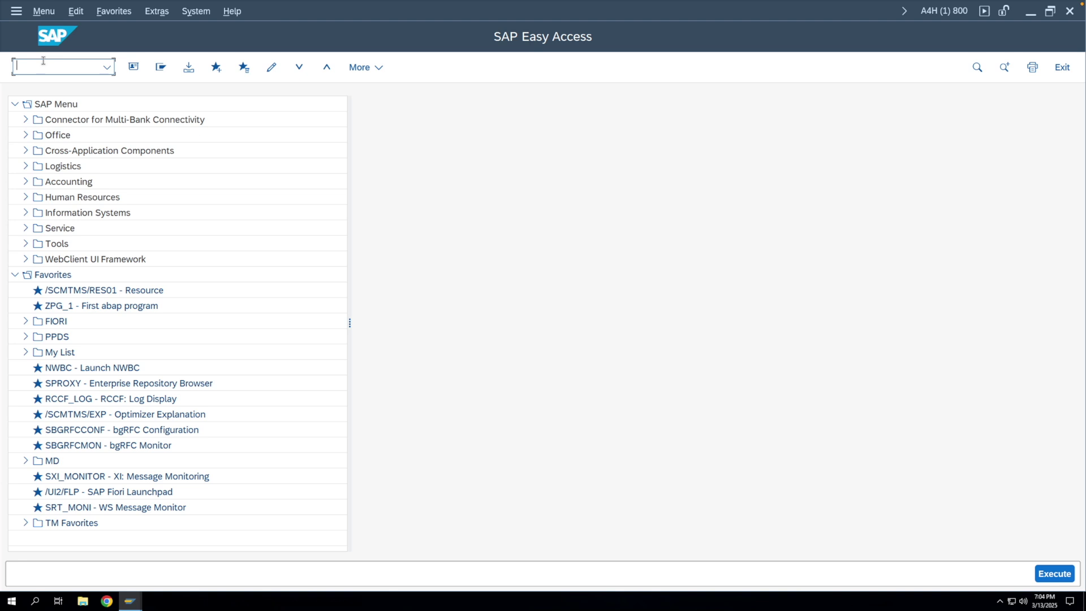
- Start changing material SP001 in MM02
{"action": "type", "text": "mm02"}
{"action": "key", "text": "Return"}
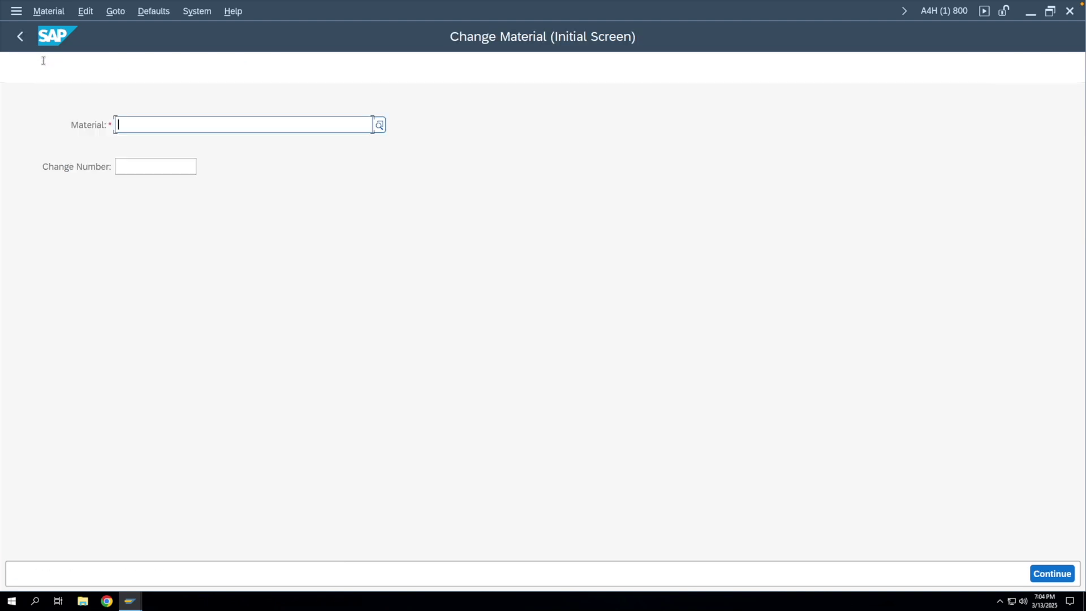
{"action": "left_click", "coordinate": [135, 124]}
{"action": "left_click", "coordinate": [146, 186]}
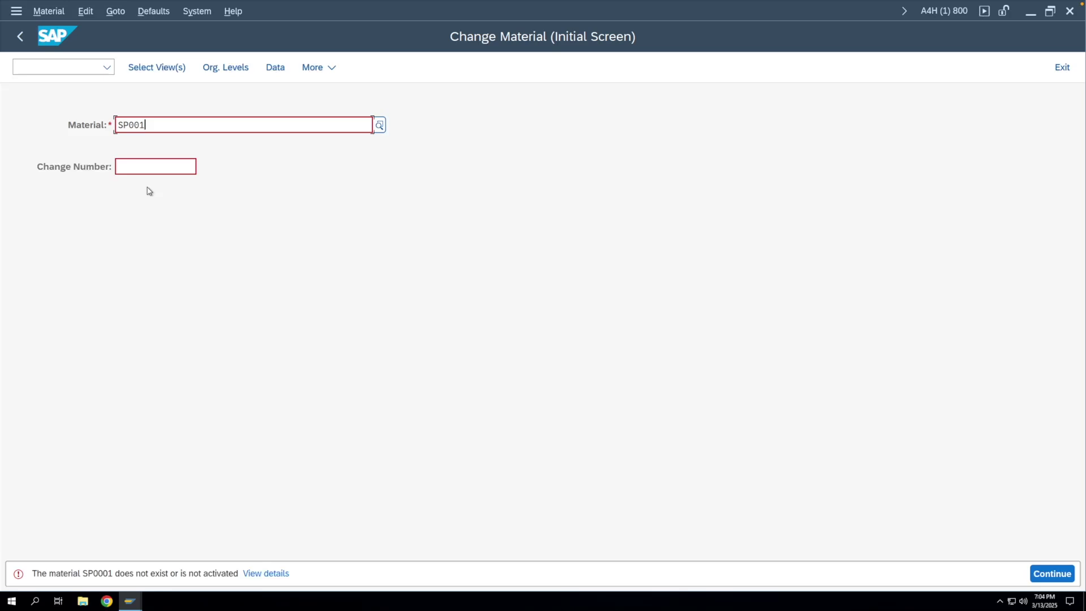
{"action": "key", "text": "Return"}
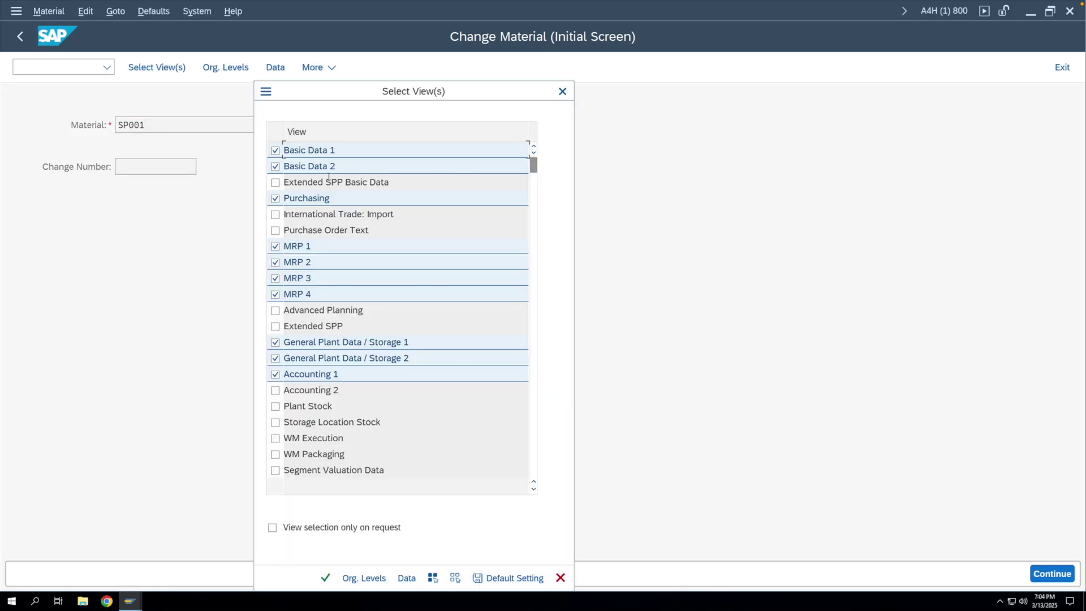
- Deselect every view except Purchasing for SP001
{"action": "left_click", "coordinate": [275, 150]}
{"action": "left_click", "coordinate": [276, 166]}
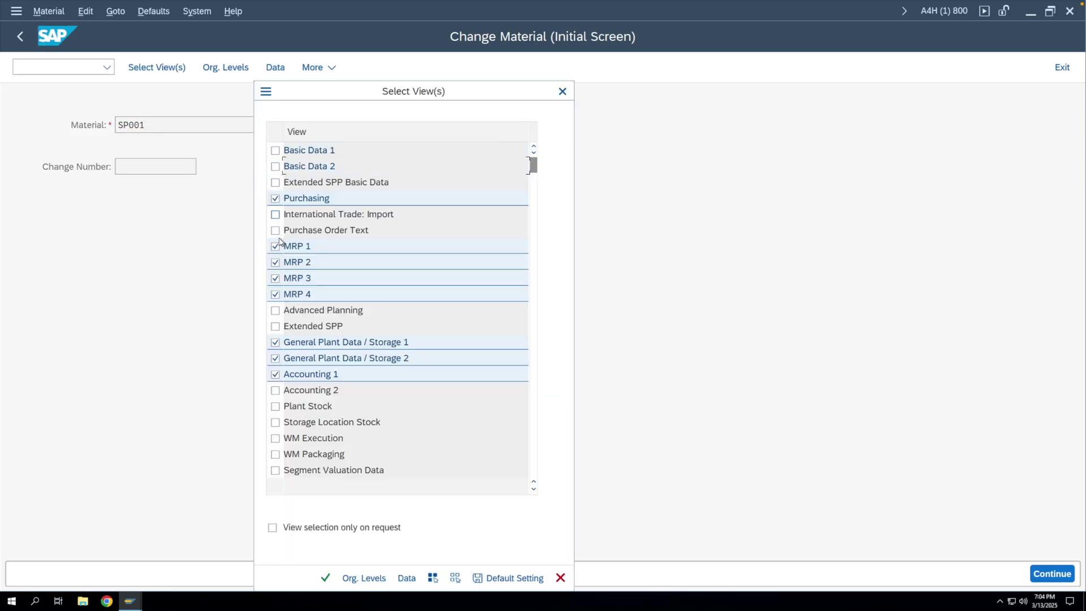
{"action": "left_click", "coordinate": [275, 248]}
{"action": "left_click", "coordinate": [276, 263]}
{"action": "left_click", "coordinate": [276, 278]}
{"action": "left_click", "coordinate": [276, 294]}
{"action": "left_click", "coordinate": [275, 342]}
{"action": "left_click", "coordinate": [275, 357]}
{"action": "left_click", "coordinate": [276, 374]}
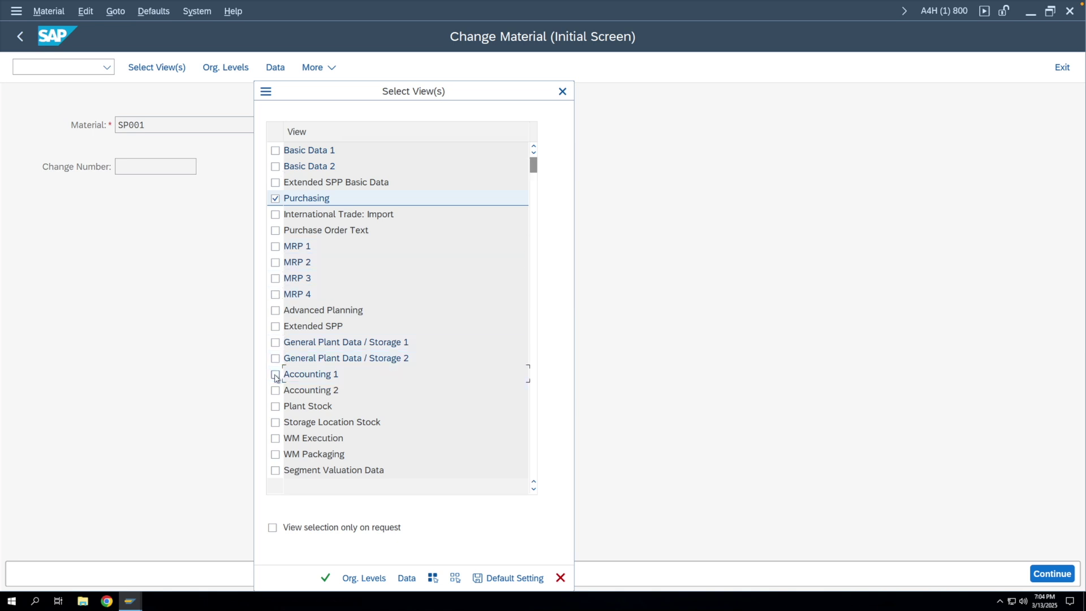
{"action": "key", "text": "Return"}
- Tick Autom. PO for plant 1710 and save the material
{"action": "double_click", "coordinate": [309, 186]}
{"action": "type", "text": "na1p"}
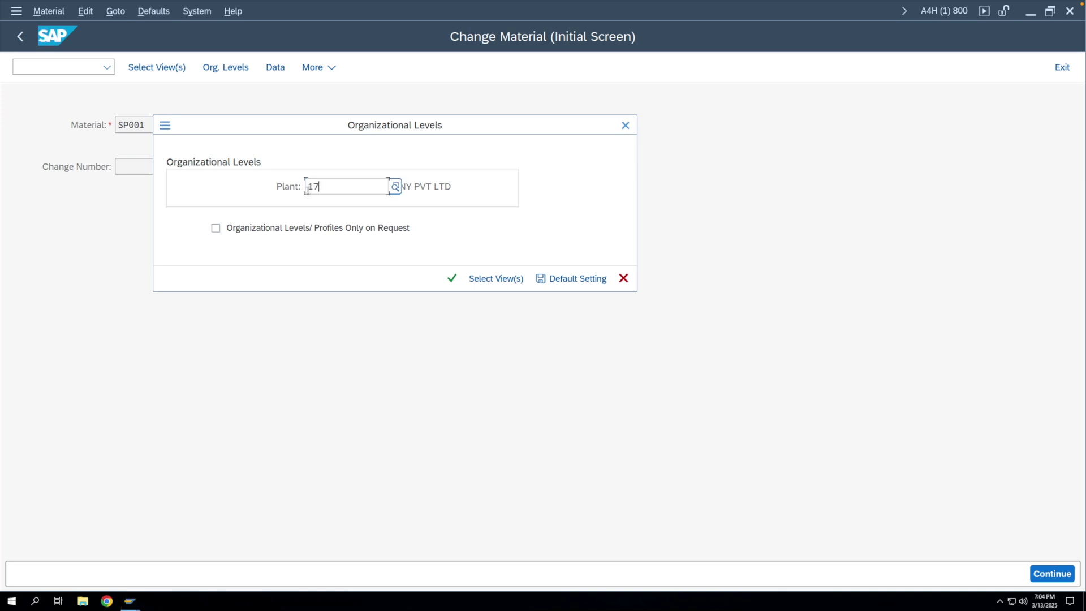
{"action": "key", "text": "Return"}
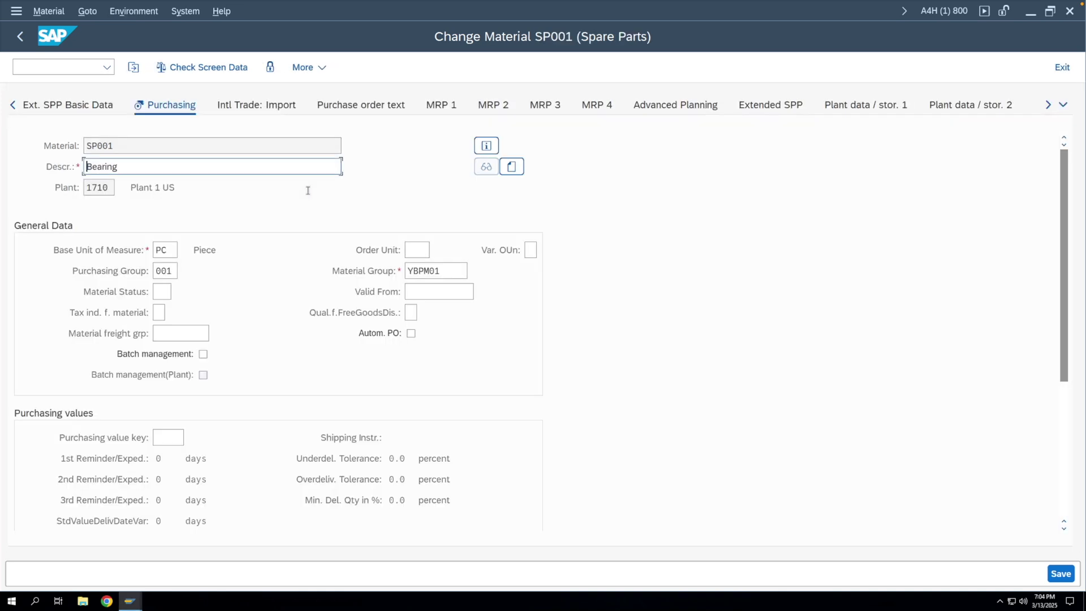
{"action": "left_click", "coordinate": [411, 335]}
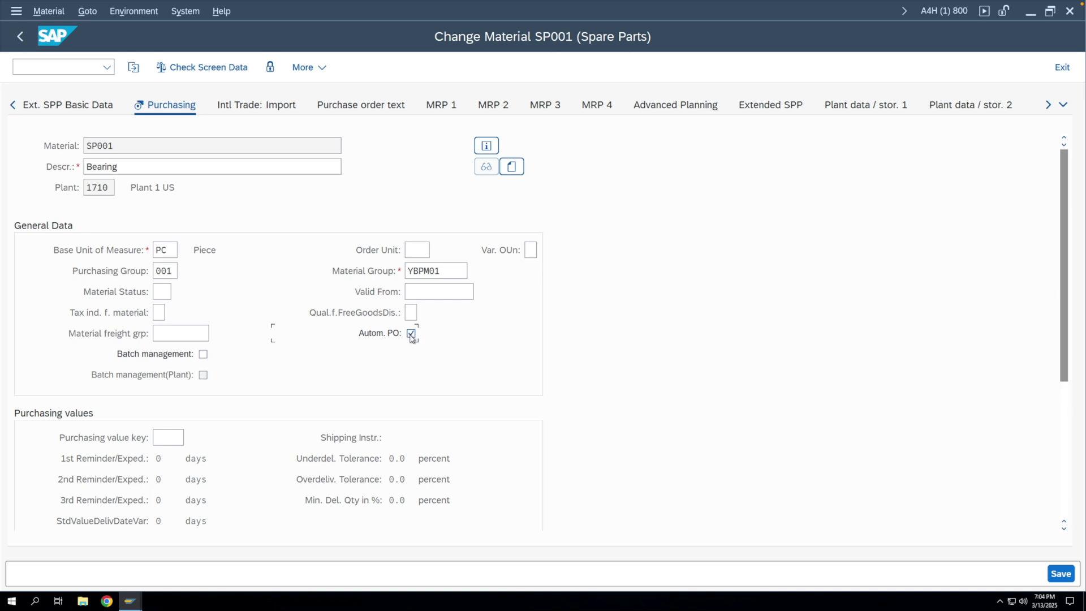
{"action": "left_click", "coordinate": [1061, 573]}
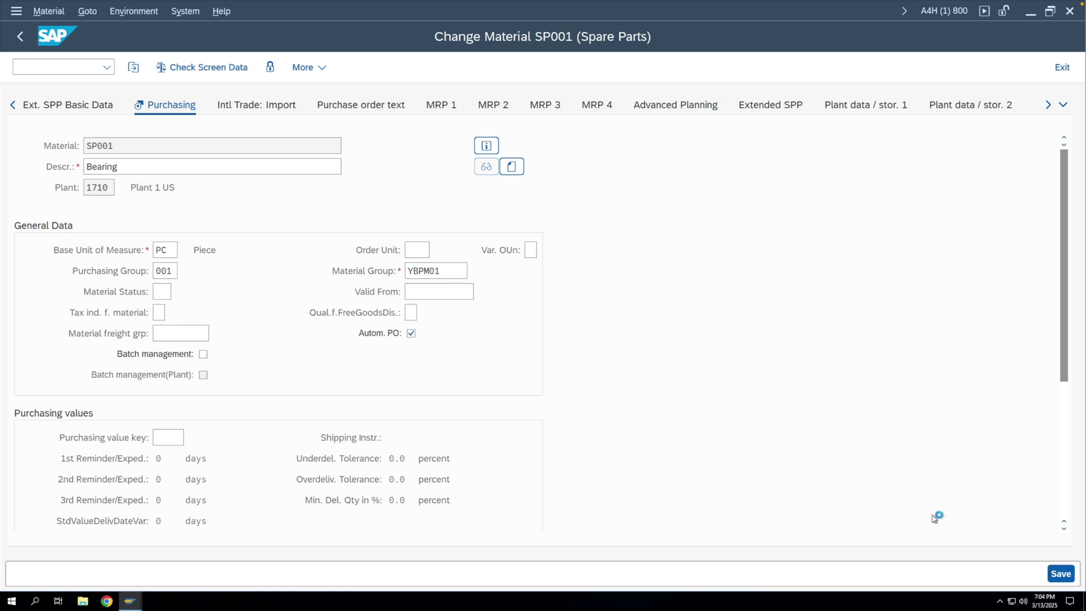
{"action": "left_click", "coordinate": [20, 36]}
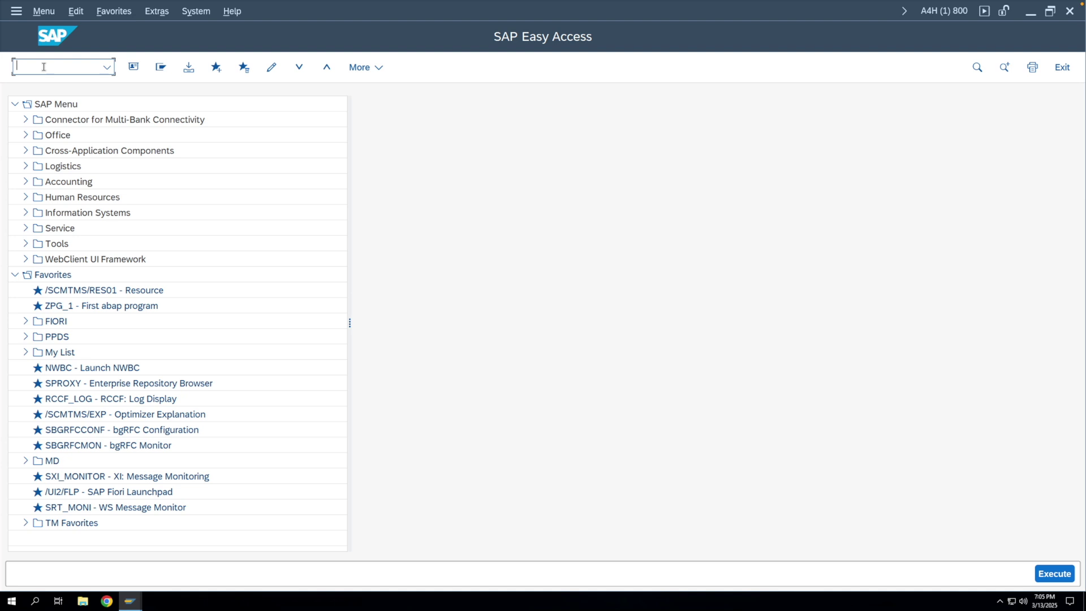
- Find supplier Foreign Supplier US 50 (CA) by partner number in BP and open it for change
{"action": "type", "text": "bp"}
{"action": "key", "text": "Return"}
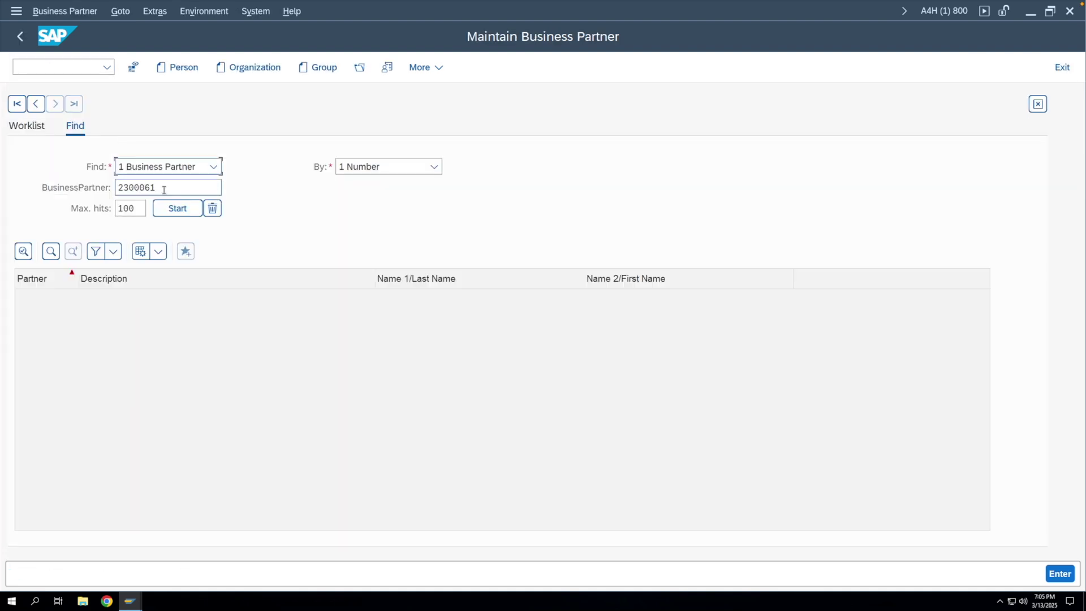
{"action": "left_click_drag", "start_coordinate": [164, 187], "coordinate": [117, 189]}
{"action": "type", "text": "17300050"}
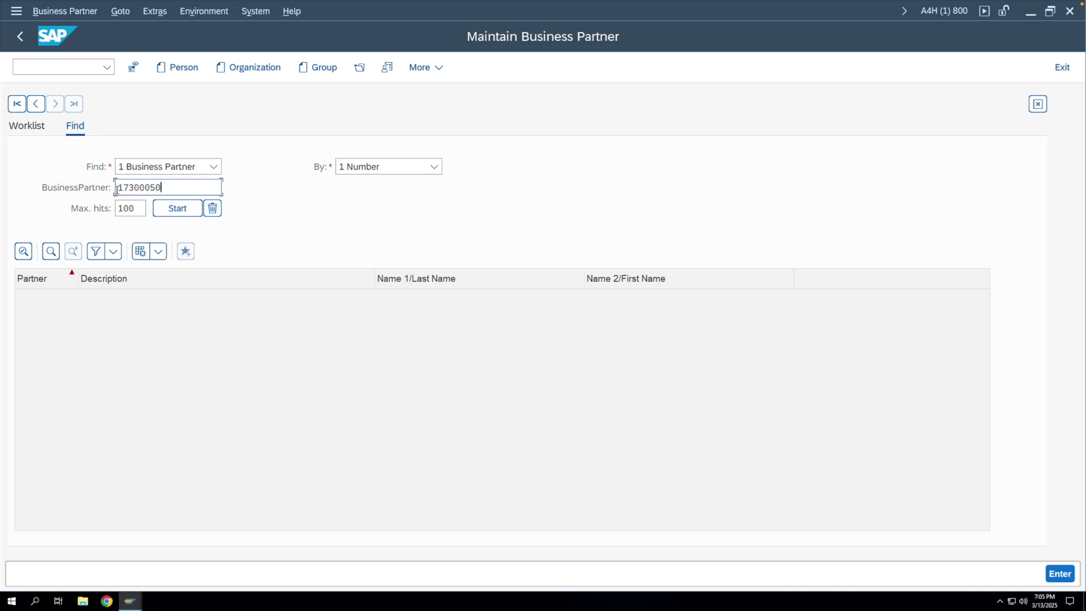
{"action": "left_click", "coordinate": [177, 213]}
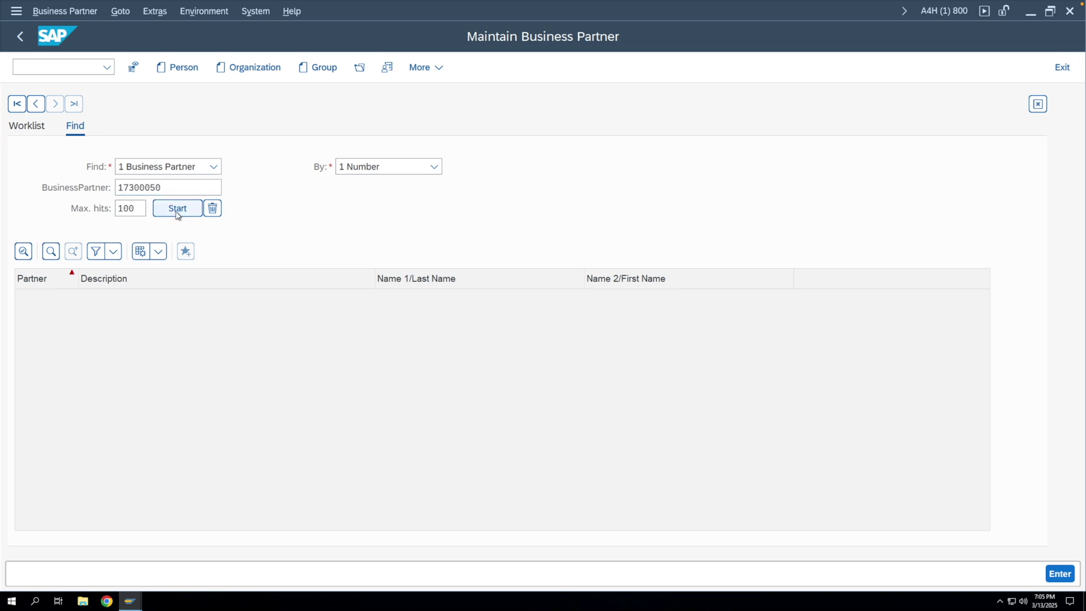
{"action": "double_click", "coordinate": [70, 302]}
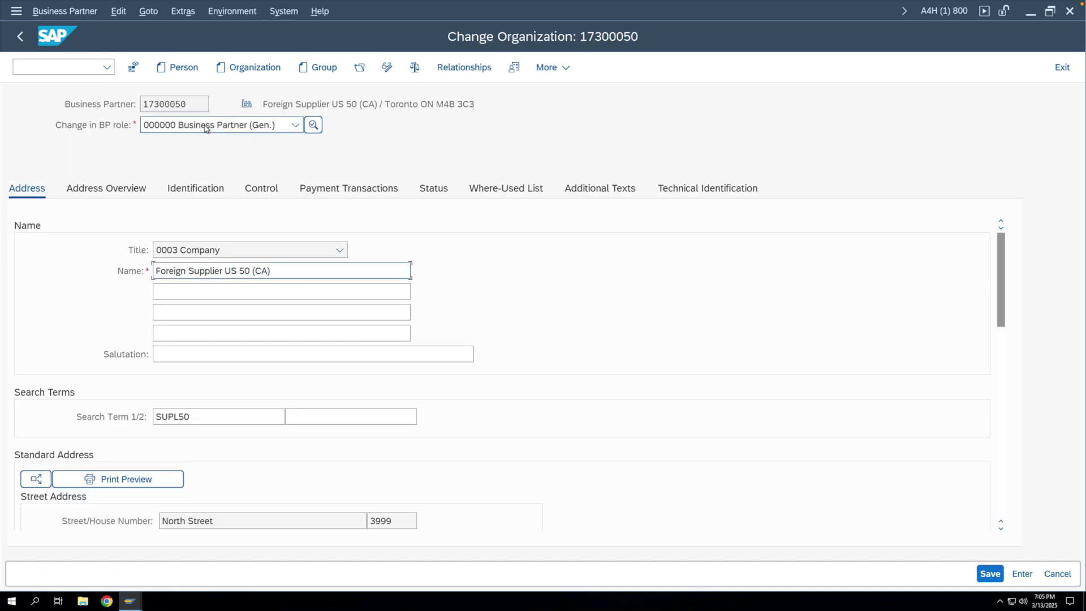
{"action": "left_click", "coordinate": [216, 125]}
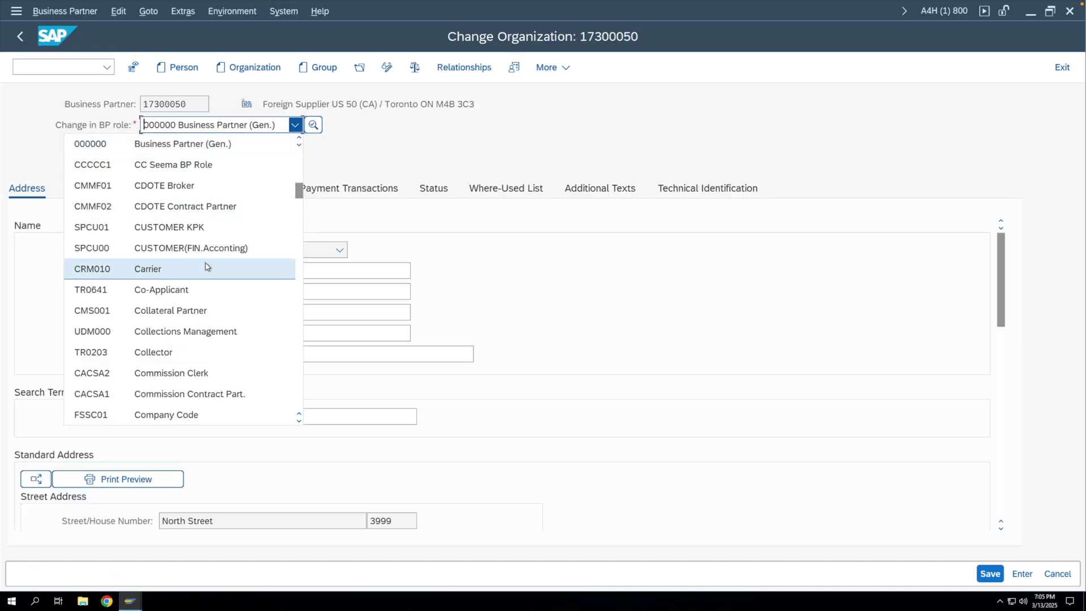
- Under the FLVN01 Supplier role, tick Automatic Purchase Order for purchasing org 1710 and save
{"action": "scroll", "coordinate": [171, 418], "scroll_direction": "down", "scroll_amount": 10}
{"action": "left_click", "coordinate": [171, 415]}
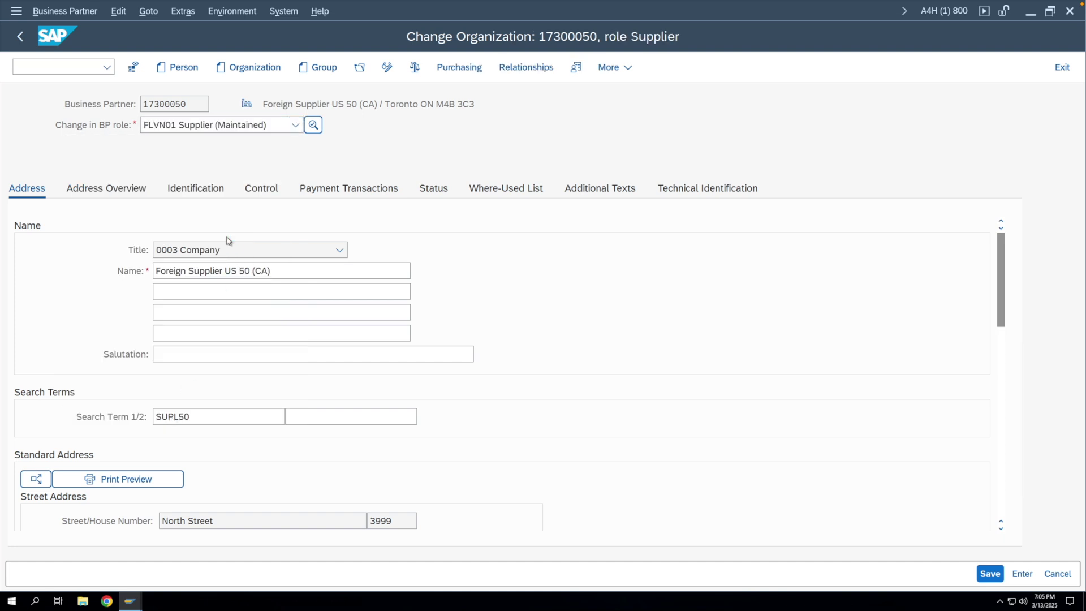
{"action": "left_click", "coordinate": [474, 70]}
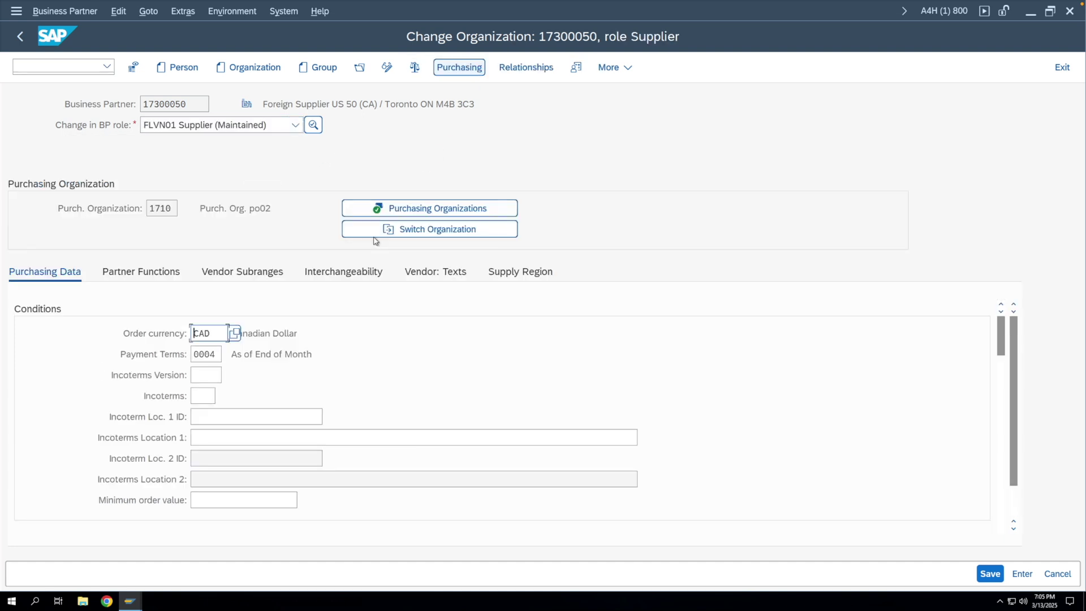
{"action": "scroll", "coordinate": [263, 370], "scroll_direction": "down", "scroll_amount": 15}
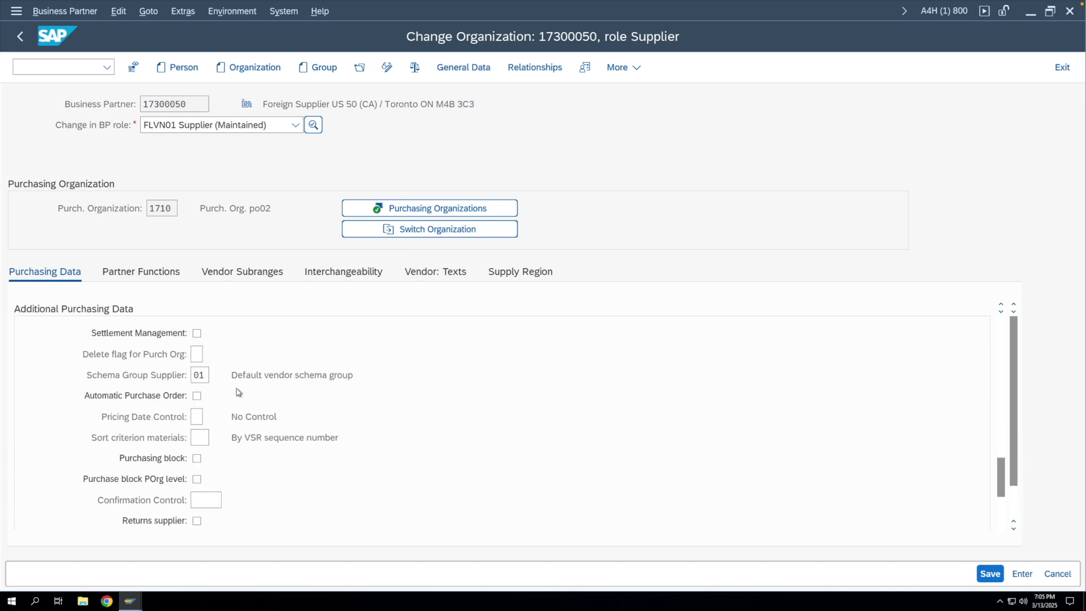
{"action": "left_click", "coordinate": [197, 395]}
{"action": "left_click", "coordinate": [990, 573]}
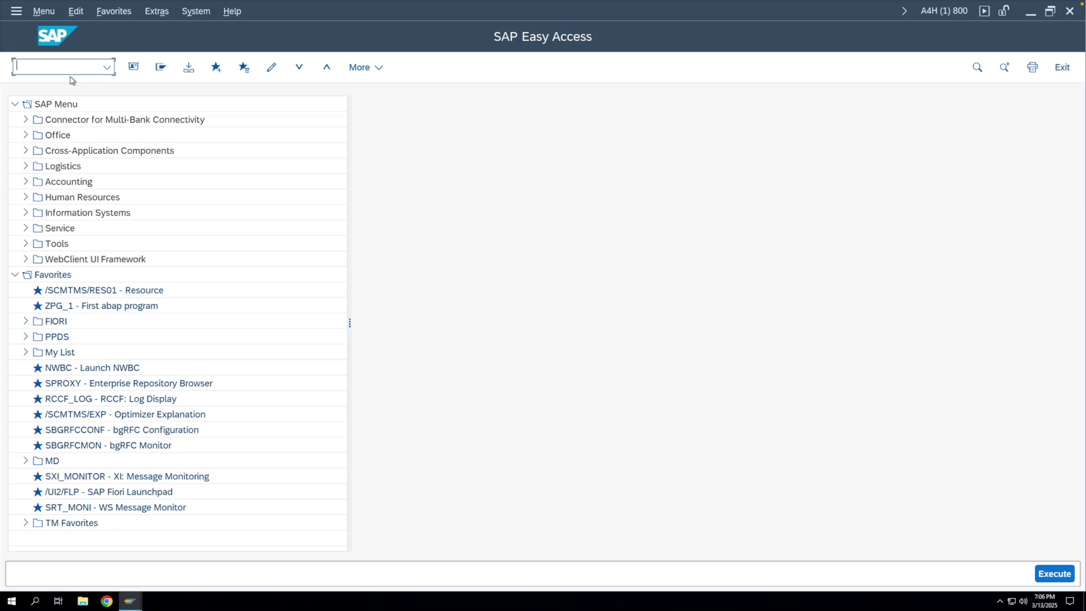
- Start a Standard info record for the supplier, material SP001 and plant 1710
{"action": "type", "text": "me13"}
{"action": "key", "text": "Return"}
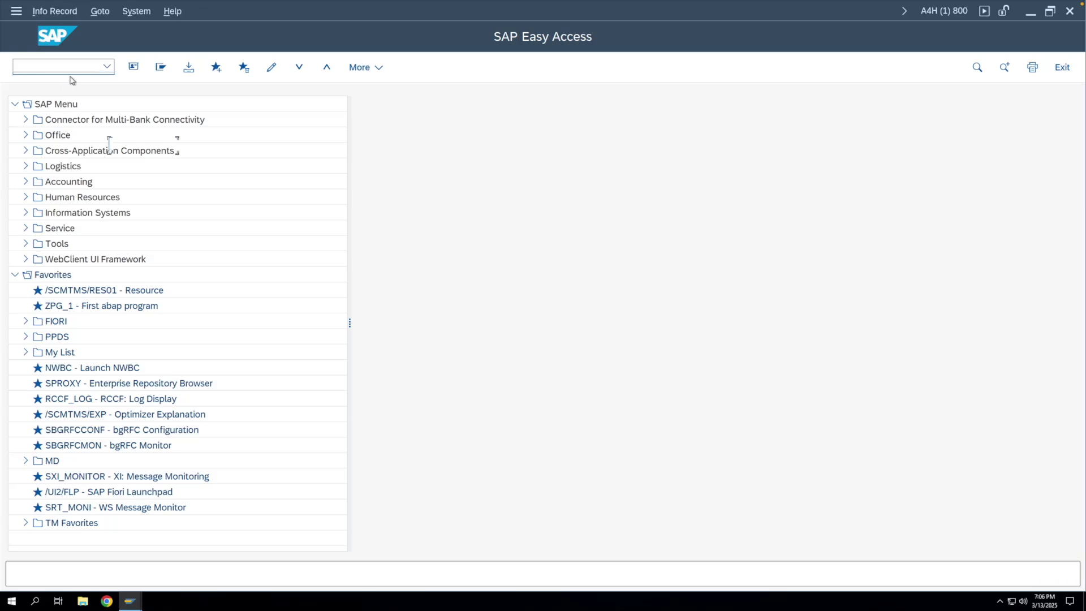
{"action": "left_click", "coordinate": [131, 138]}
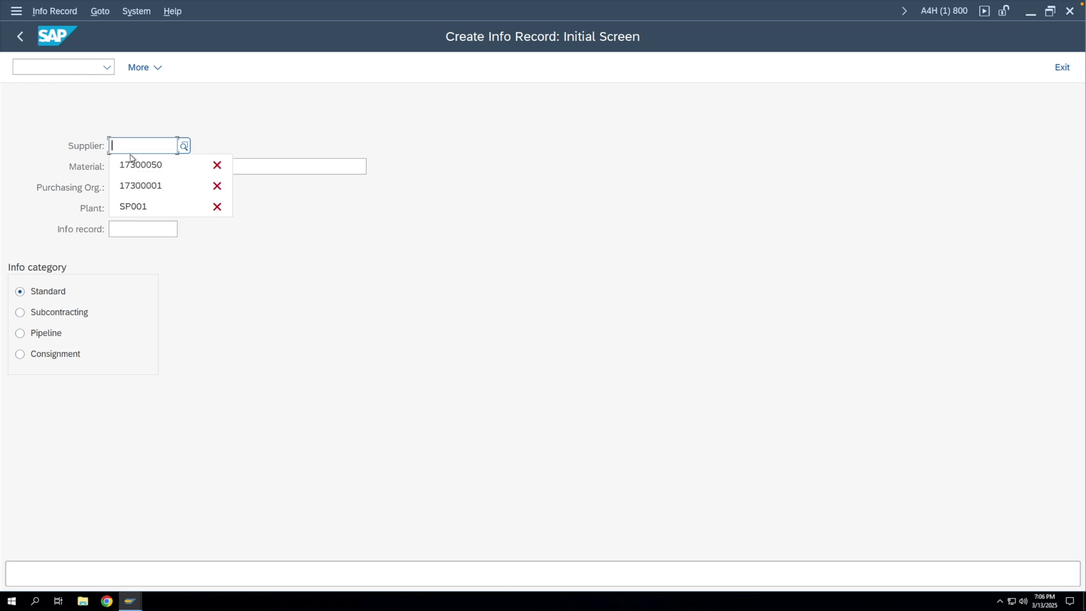
{"action": "left_click", "coordinate": [131, 161]}
{"action": "left_click", "coordinate": [123, 210]}
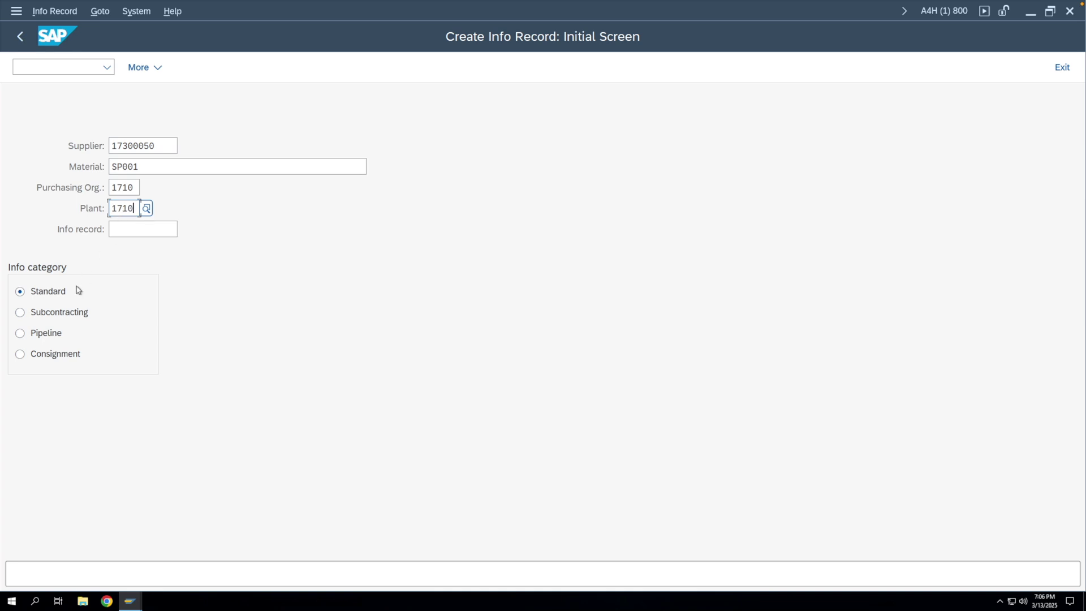
{"action": "left_click", "coordinate": [48, 294]}
{"action": "key", "text": "Return"}
{"action": "key", "text": "Return"}
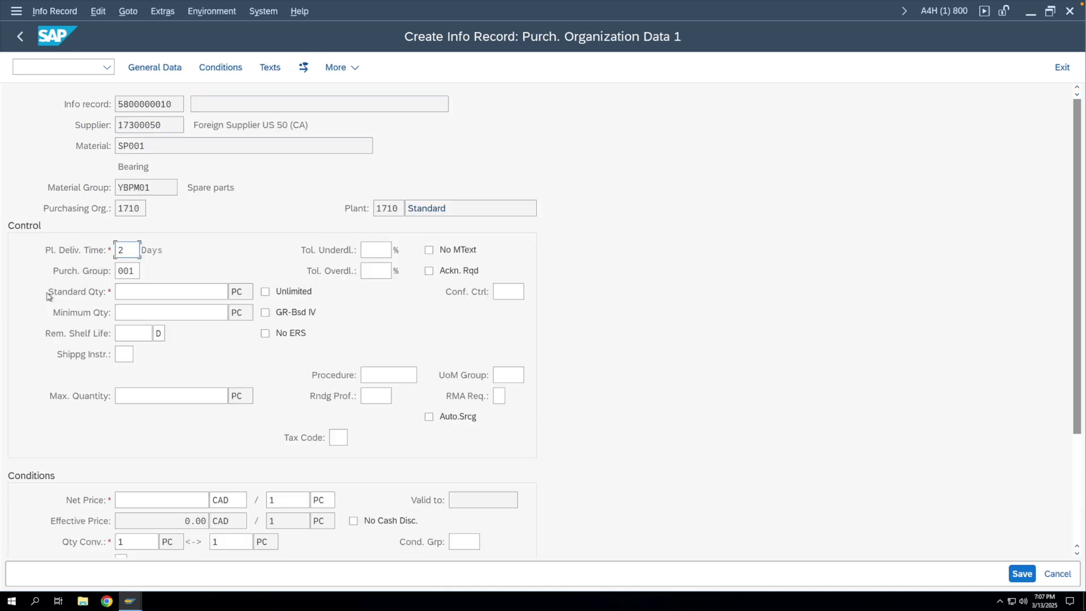
- Enter net price 100 CAD and standard quantity 10, then save the info record
{"action": "left_click", "coordinate": [135, 497]}
{"action": "type", "text": "100"}
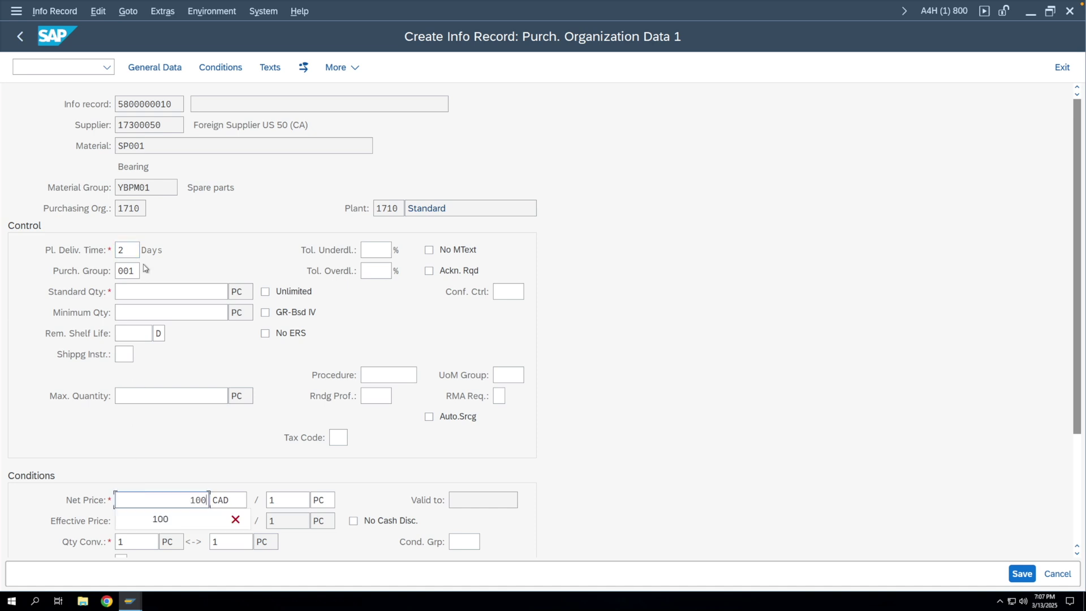
{"action": "key", "text": "Return"}
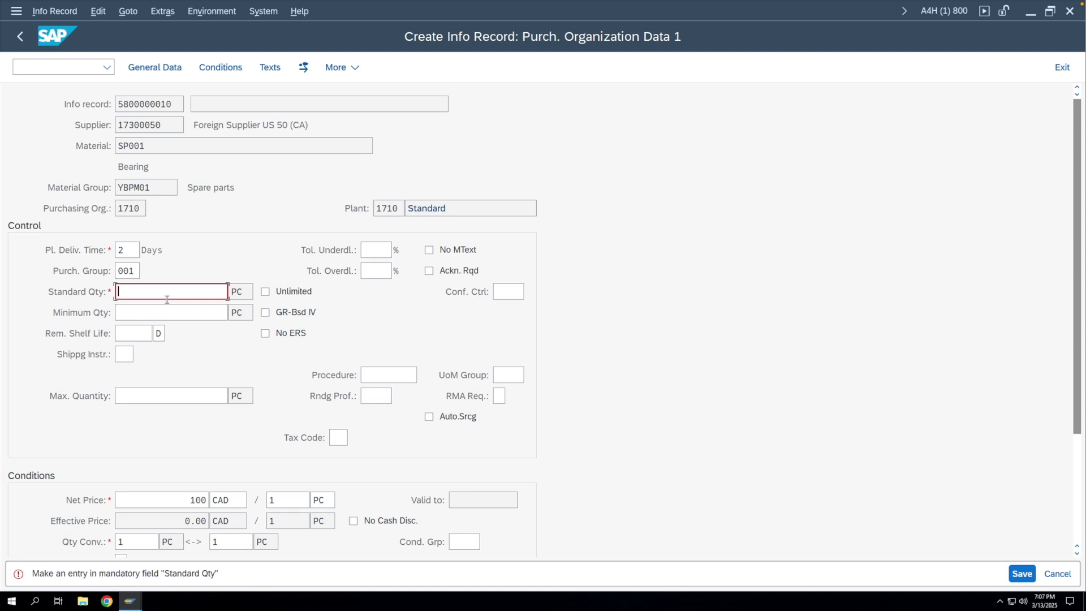
{"action": "type", "text": "10"}
{"action": "key", "text": "Return"}
{"action": "left_click", "coordinate": [1020, 573]}
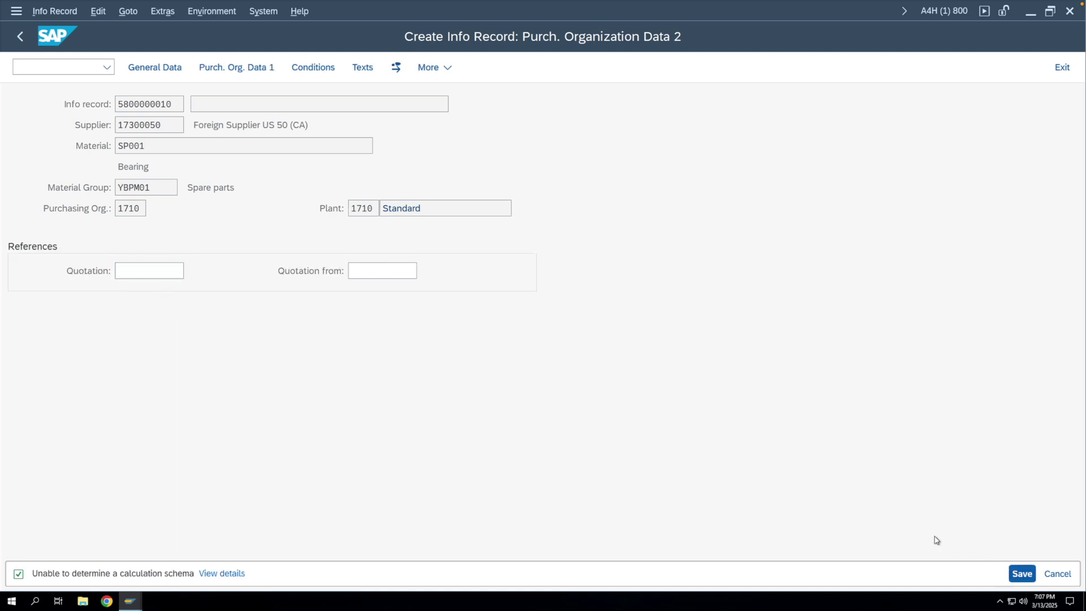
{"action": "left_click", "coordinate": [19, 36]}
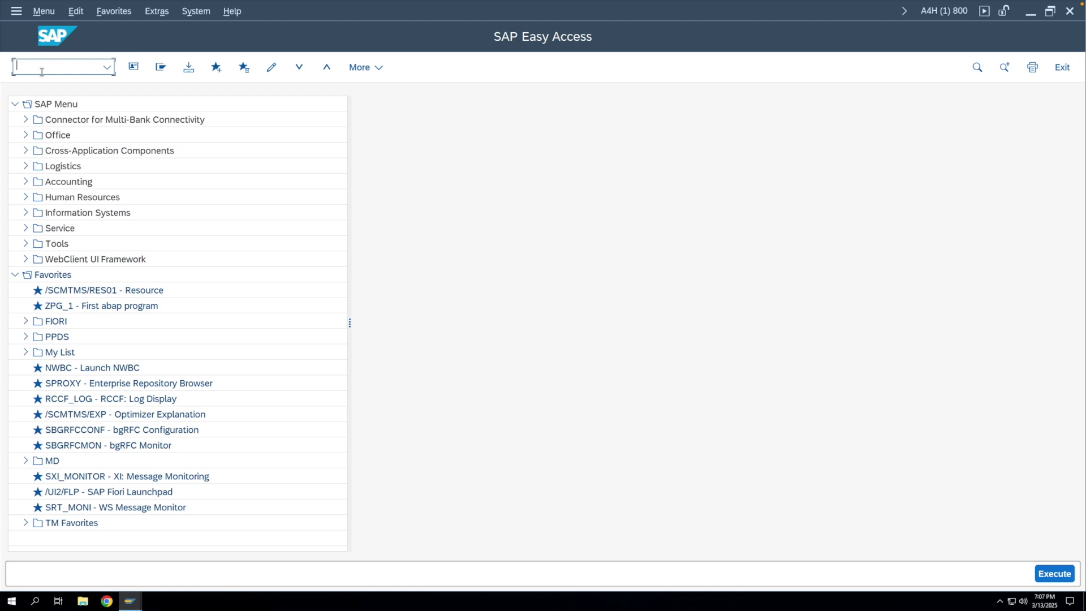
- Start MIGO and add a non-ordered item for 10 of material SP001
{"action": "type", "text": "migo"}
{"action": "key", "text": "Return"}
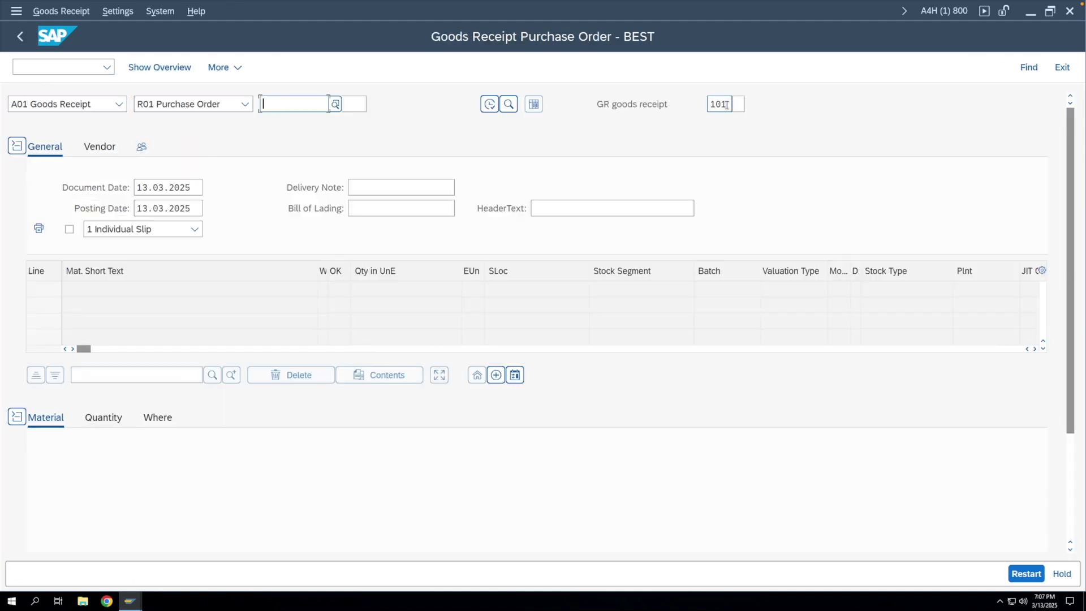
{"action": "left_click", "coordinate": [496, 376]}
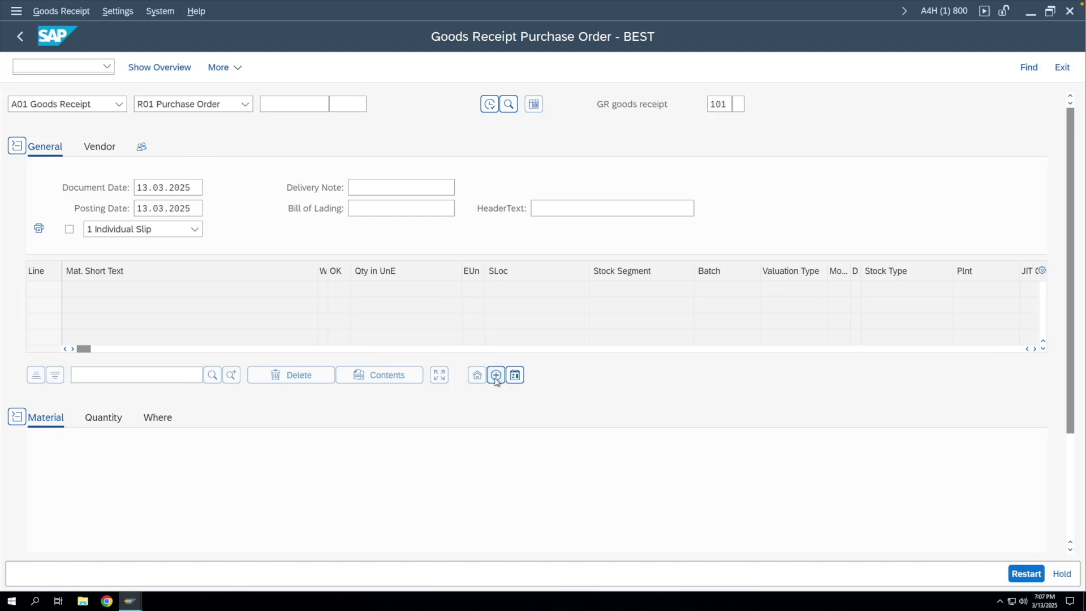
{"action": "left_click", "coordinate": [188, 455]}
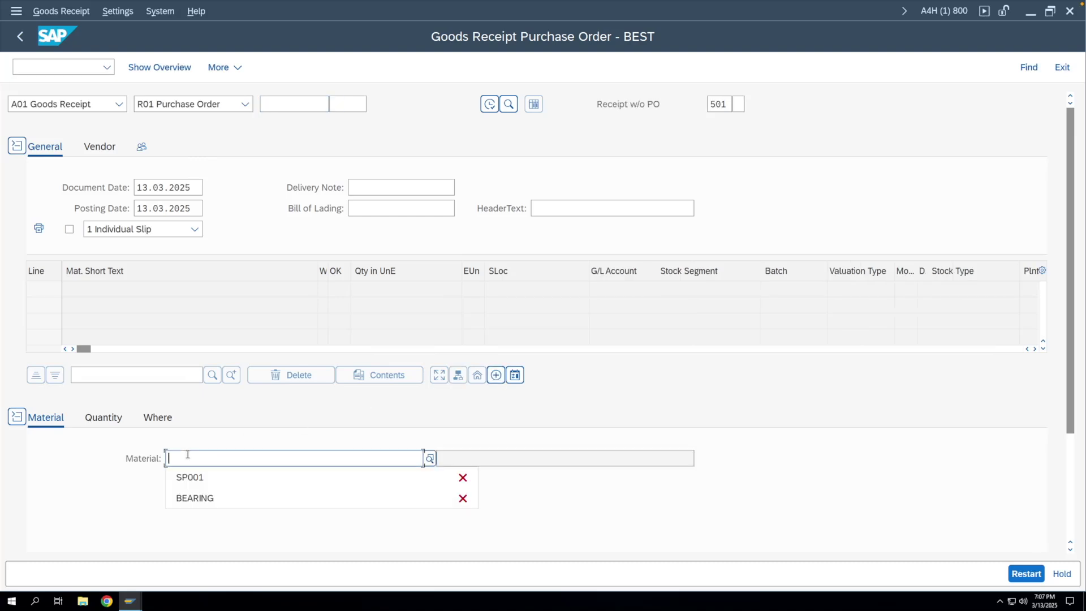
{"action": "left_click", "coordinate": [190, 477]}
{"action": "left_click", "coordinate": [103, 417]}
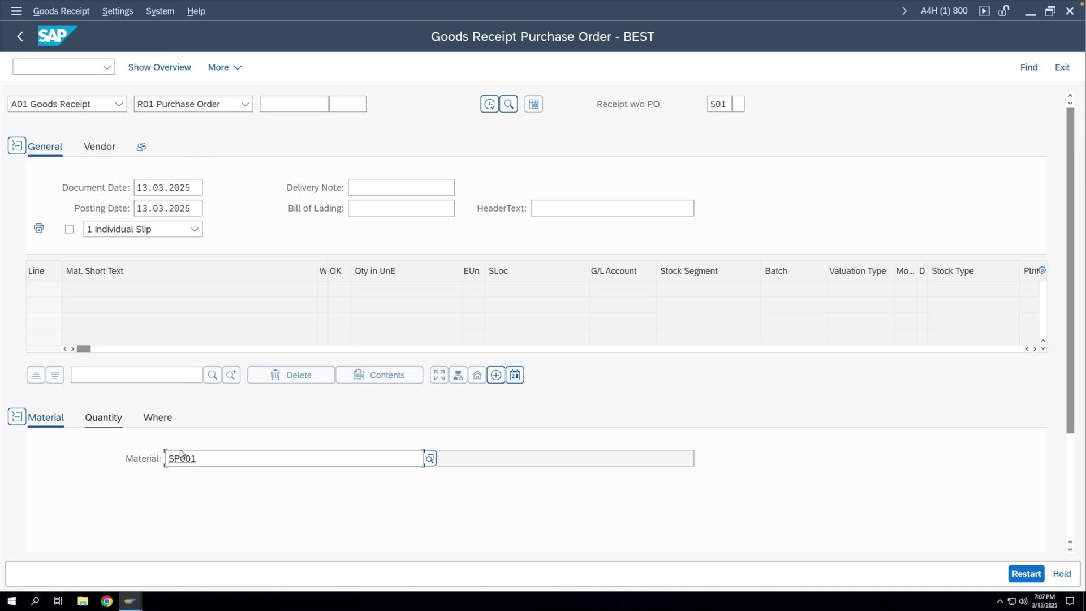
{"action": "type", "text": "1"}
{"action": "left_click", "coordinate": [240, 475]}
{"action": "key", "text": "Return"}
- Set movement type 101, plant 1710 and storage location 1710 on the item
{"action": "left_click", "coordinate": [160, 421]}
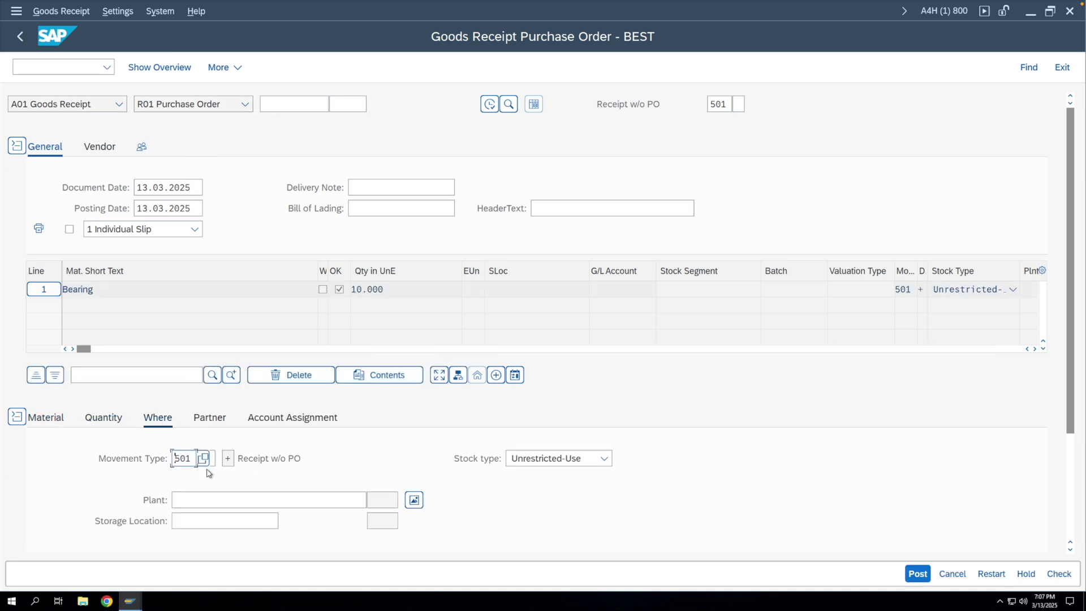
{"action": "left_click_drag", "start_coordinate": [192, 459], "coordinate": [172, 463]}
{"action": "type", "text": "101"}
{"action": "left_click", "coordinate": [188, 498]}
{"action": "left_click", "coordinate": [193, 517]}
{"action": "left_click", "coordinate": [194, 524]}
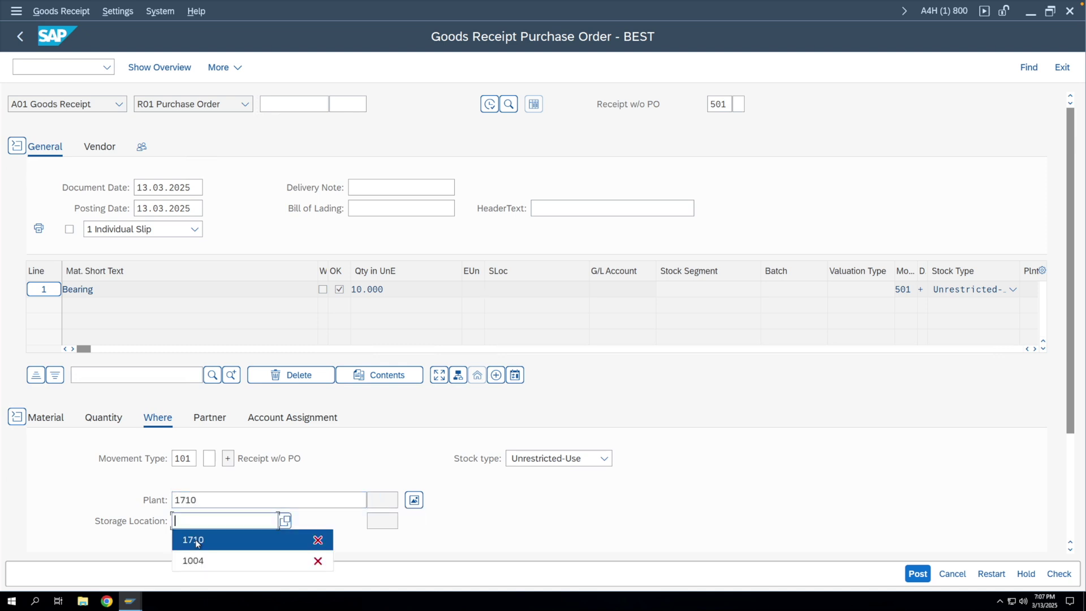
{"action": "left_click", "coordinate": [196, 540]}
{"action": "key", "text": "Return"}
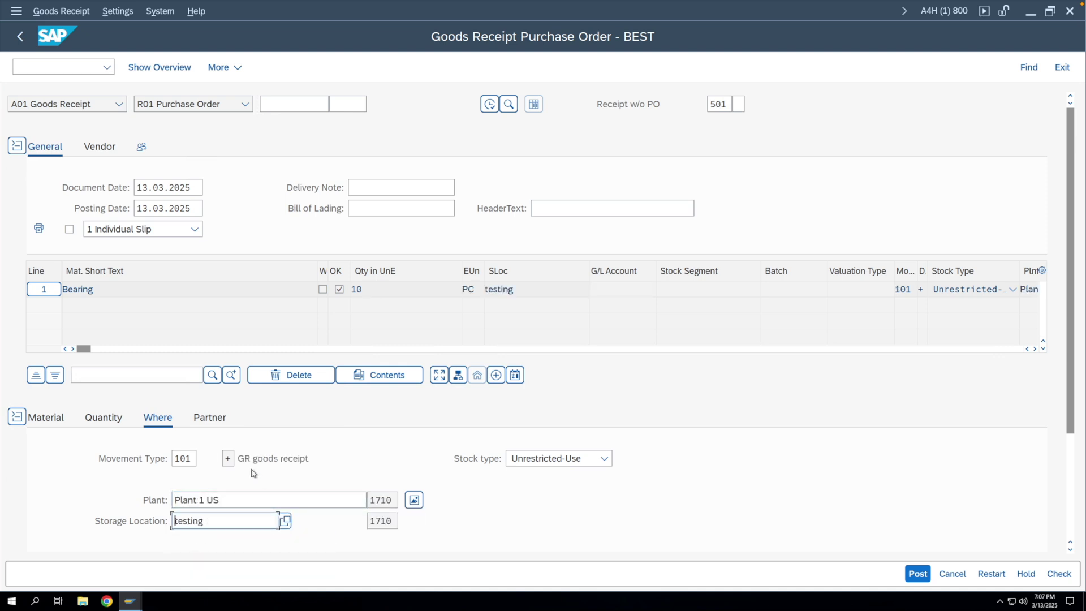
- Enter supplier Foreign Supplier US 50 (CA), then check and post the goods receipt
{"action": "scroll", "coordinate": [254, 473], "scroll_direction": "down", "scroll_amount": 3}
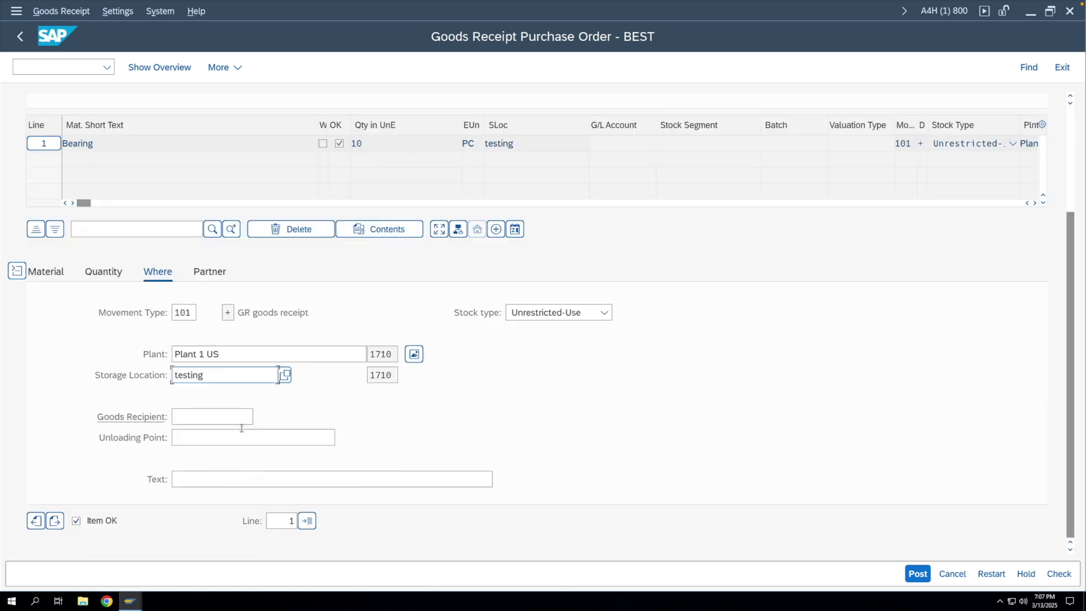
{"action": "left_click", "coordinate": [213, 274]}
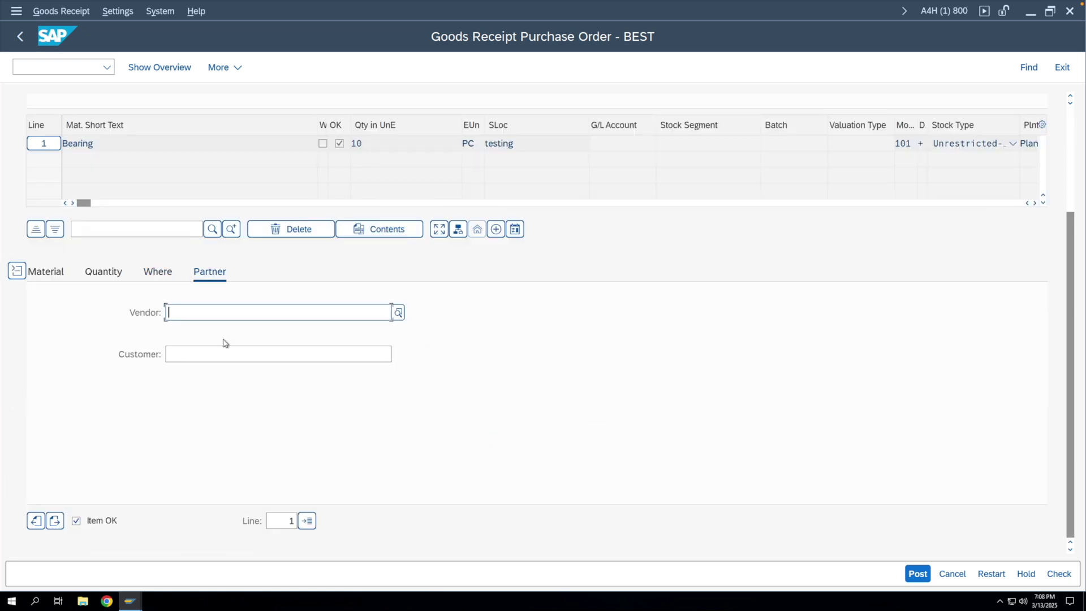
{"action": "left_click", "coordinate": [206, 313]}
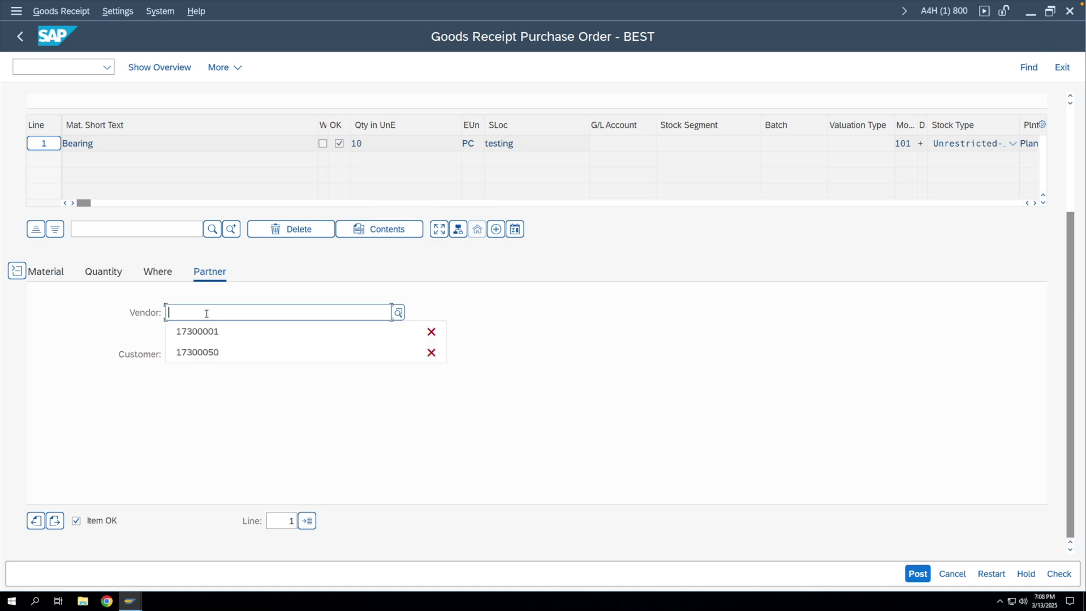
{"action": "left_click", "coordinate": [207, 350]}
{"action": "key", "text": "Return"}
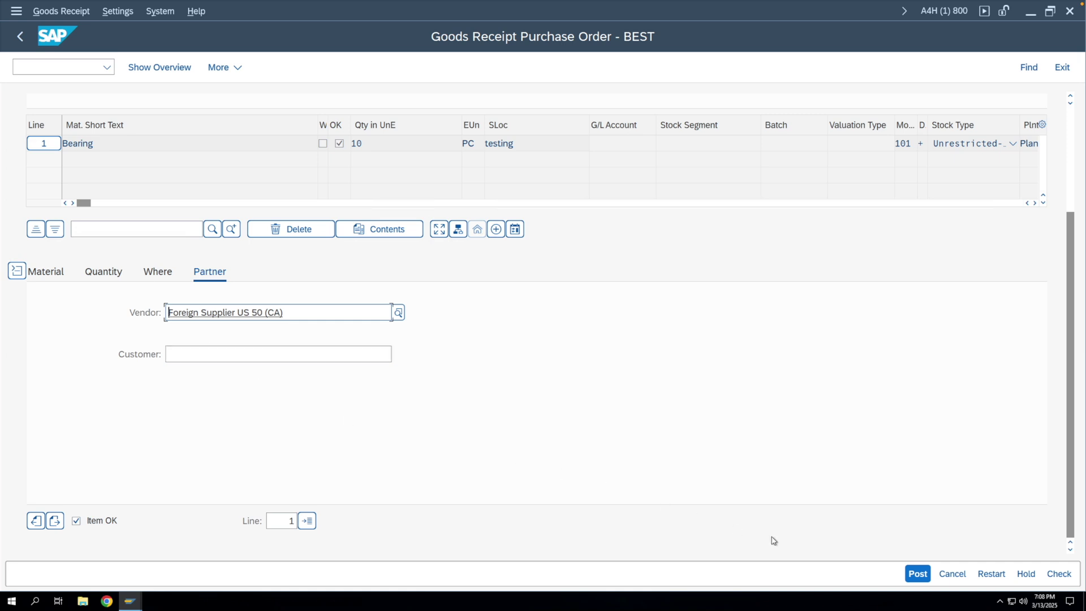
{"action": "left_click", "coordinate": [1058, 573]}
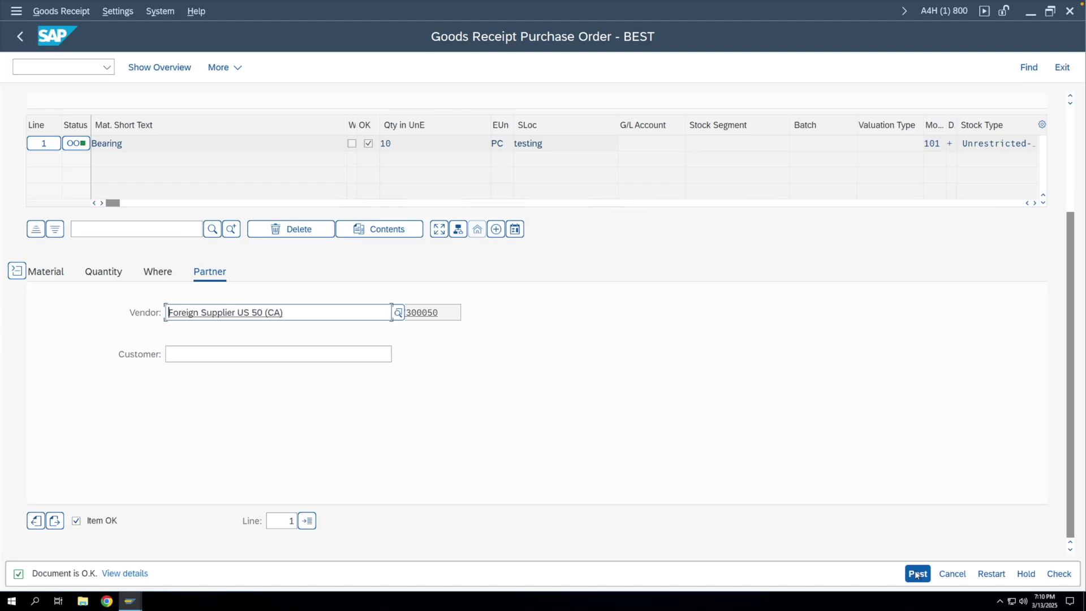
{"action": "left_click", "coordinate": [916, 574]}
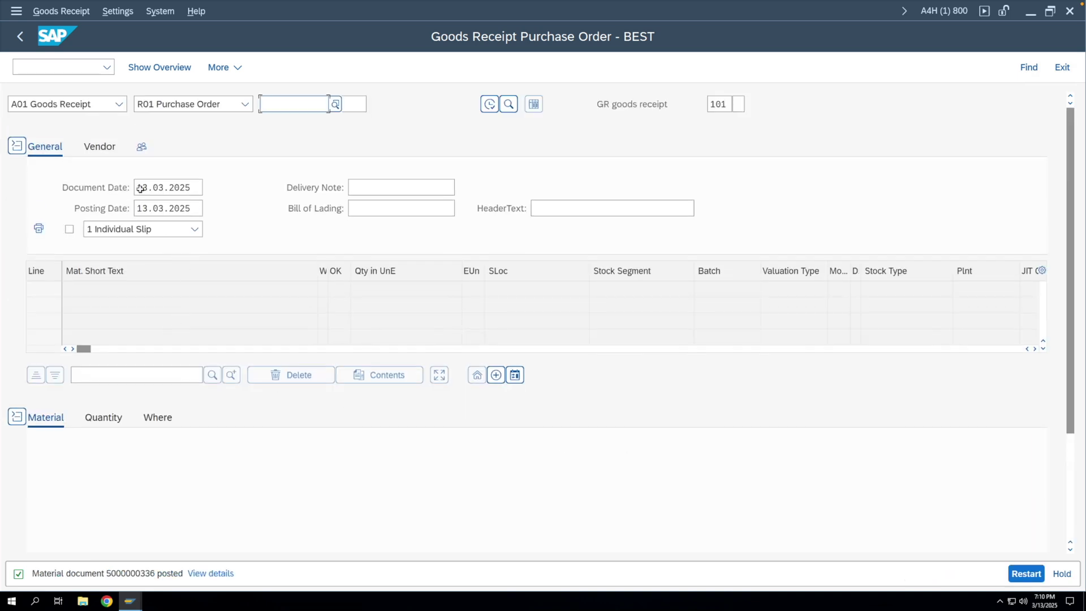
{"action": "left_click", "coordinate": [89, 105]}
{"action": "left_click", "coordinate": [91, 151]}
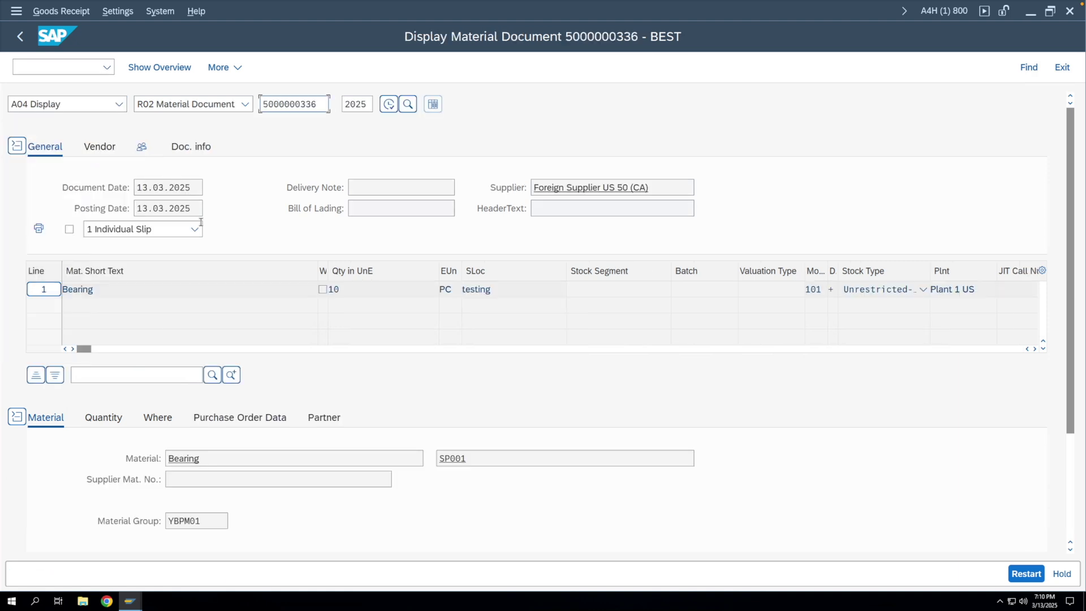
{"action": "left_click", "coordinate": [247, 425]}
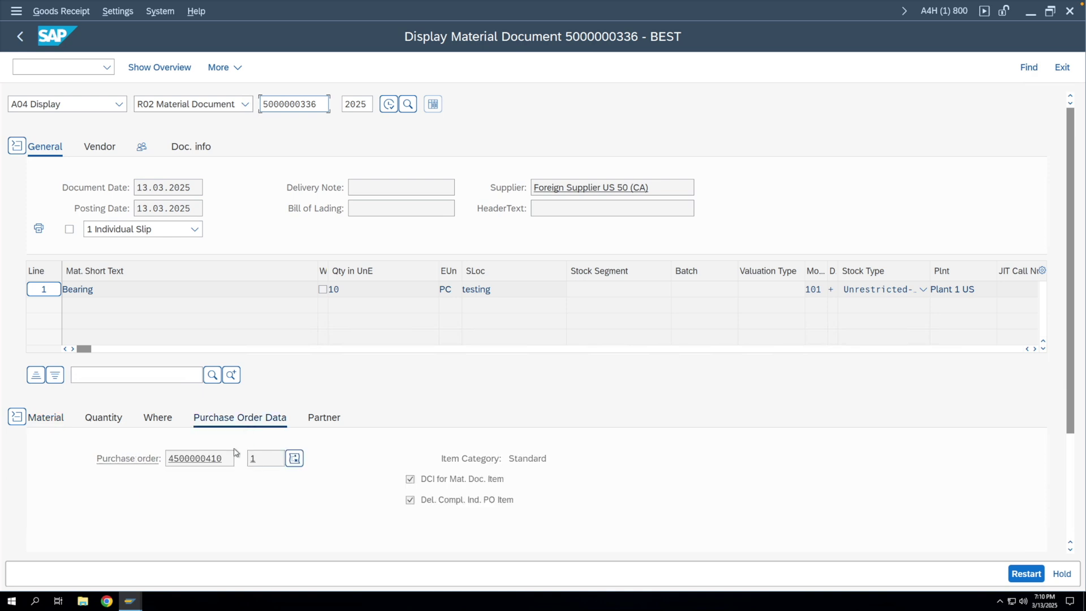
{"action": "left_click_drag", "start_coordinate": [229, 458], "coordinate": [168, 458]}
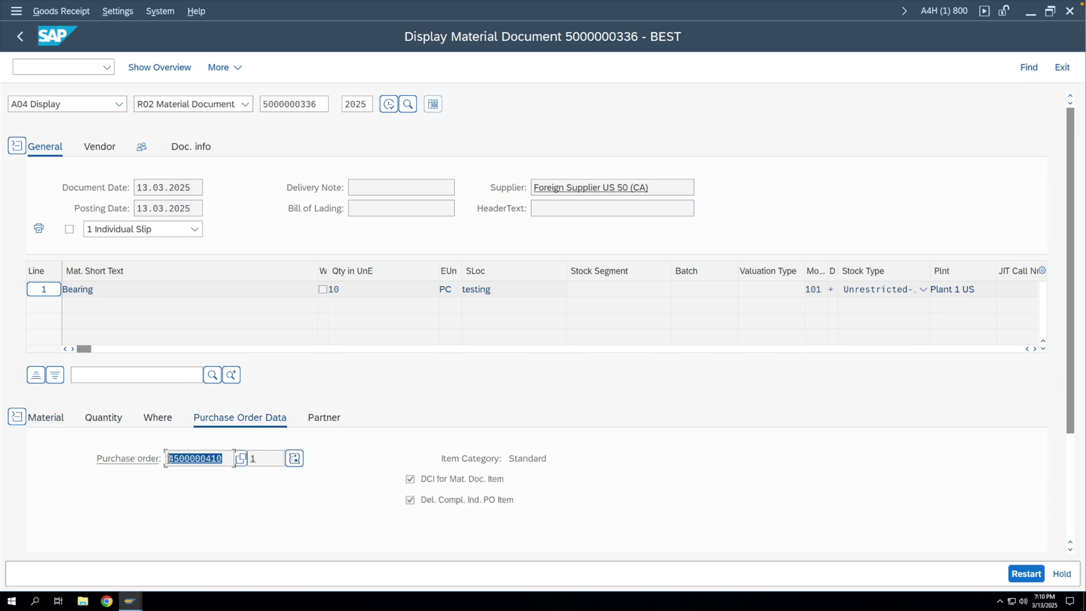
{"action": "left_click", "coordinate": [221, 458]}
{"action": "double_click", "coordinate": [202, 459]}
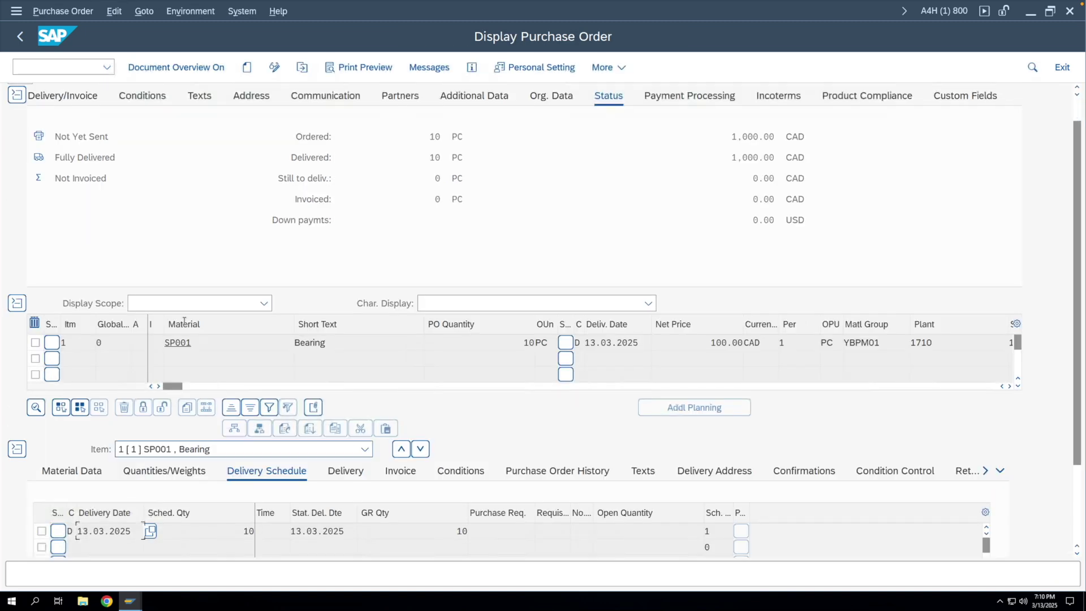
- Review the PO item: SP001, quantity 10, net price 100.00, material group YBPM01
{"action": "left_click_drag", "start_coordinate": [199, 347], "coordinate": [165, 347]}
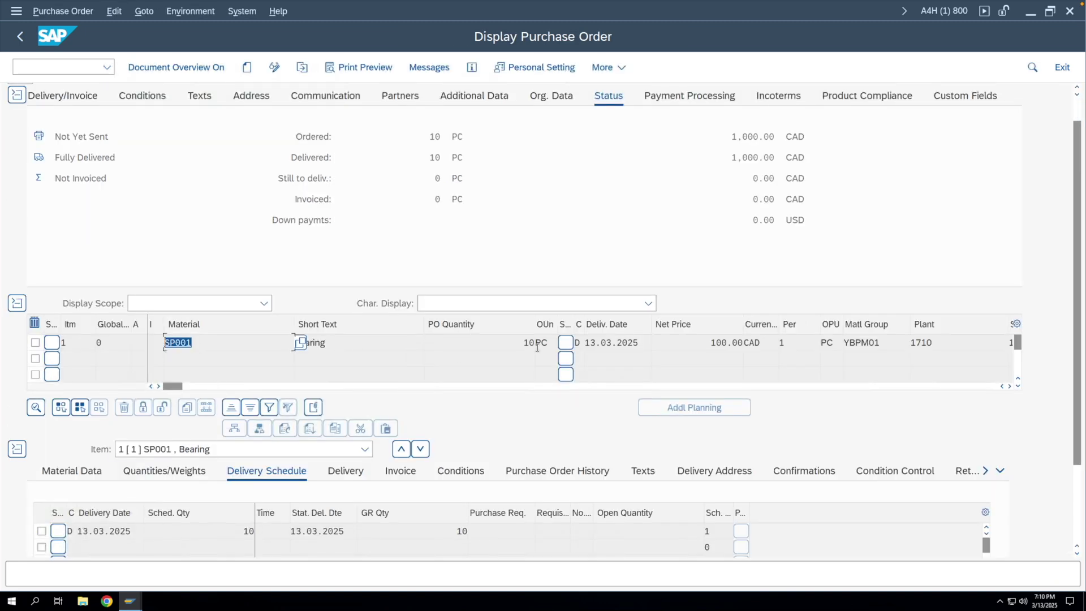
{"action": "left_click_drag", "start_coordinate": [520, 344], "coordinate": [536, 344]}
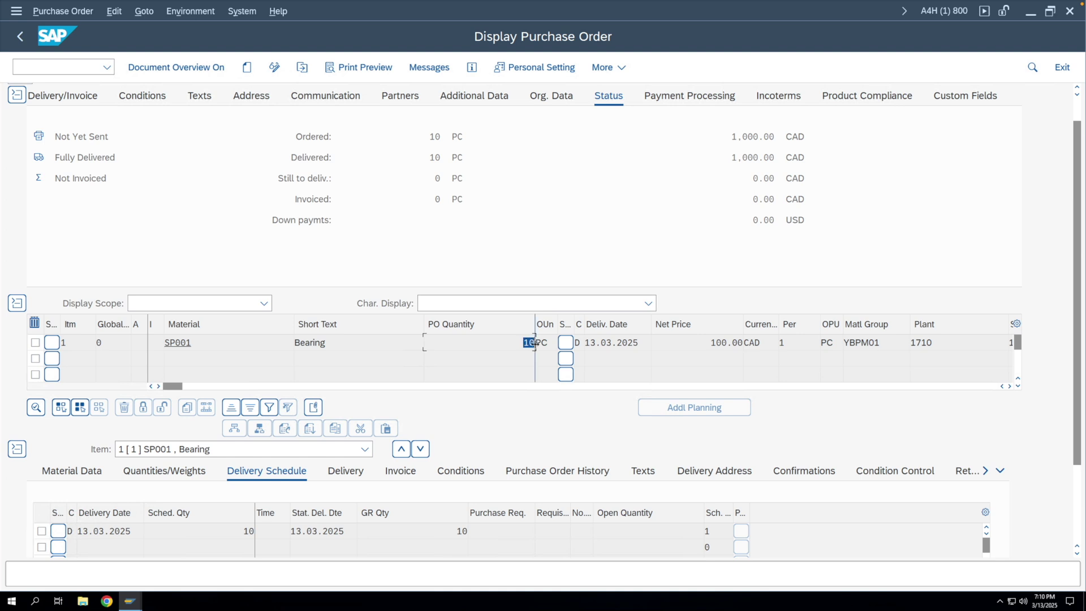
{"action": "left_click_drag", "start_coordinate": [710, 343], "coordinate": [751, 343]}
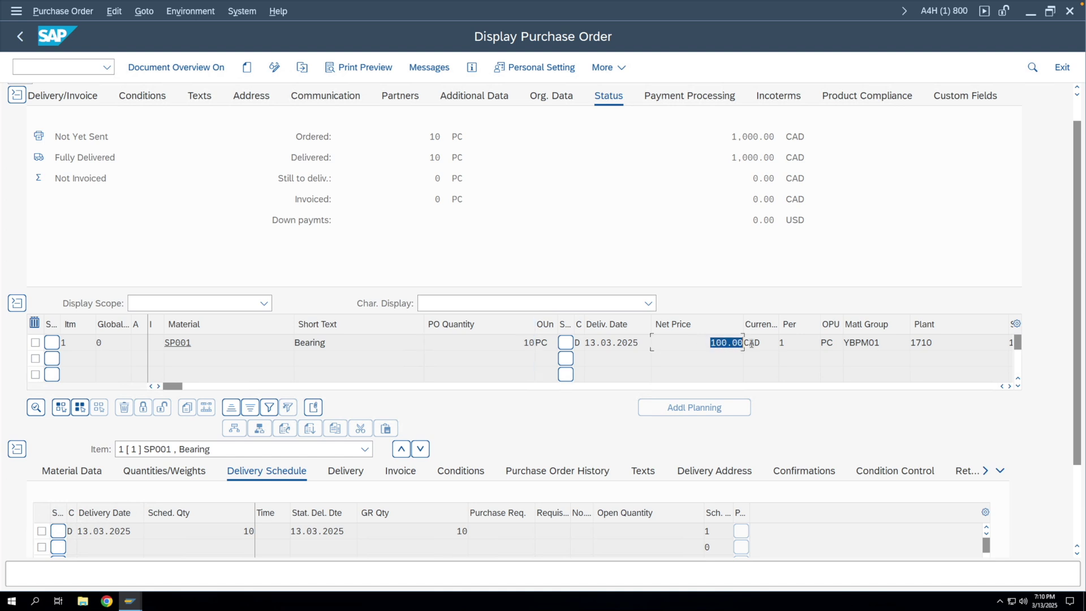
{"action": "left_click_drag", "start_coordinate": [888, 343], "coordinate": [842, 343]}
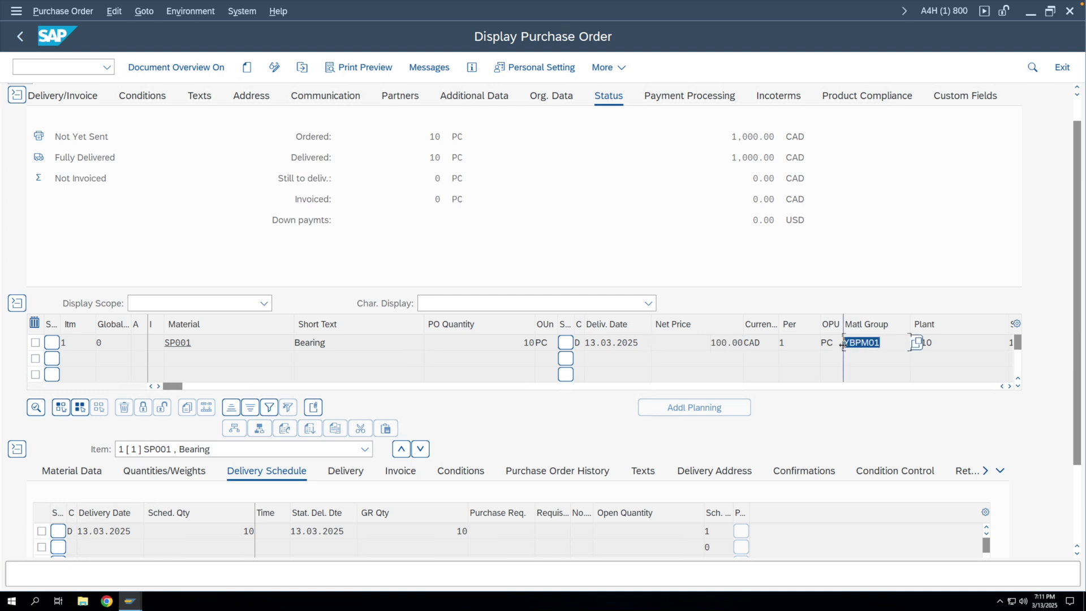
{"action": "left_click", "coordinate": [552, 96]}
{"action": "left_click_drag", "start_coordinate": [155, 188], "coordinate": [138, 168]}
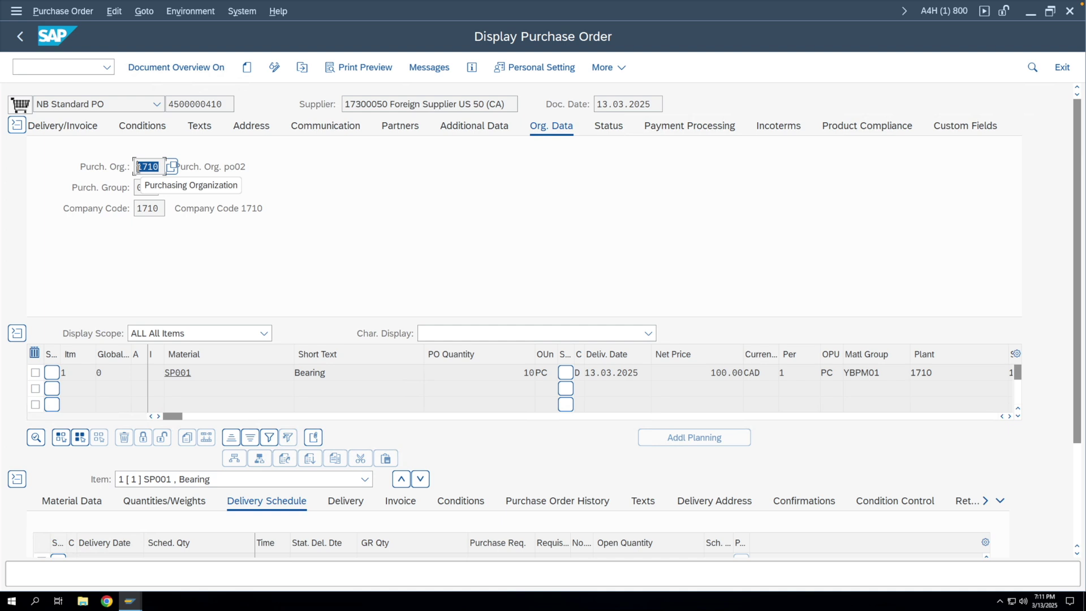
{"action": "left_click_drag", "start_coordinate": [161, 209], "coordinate": [136, 209]}
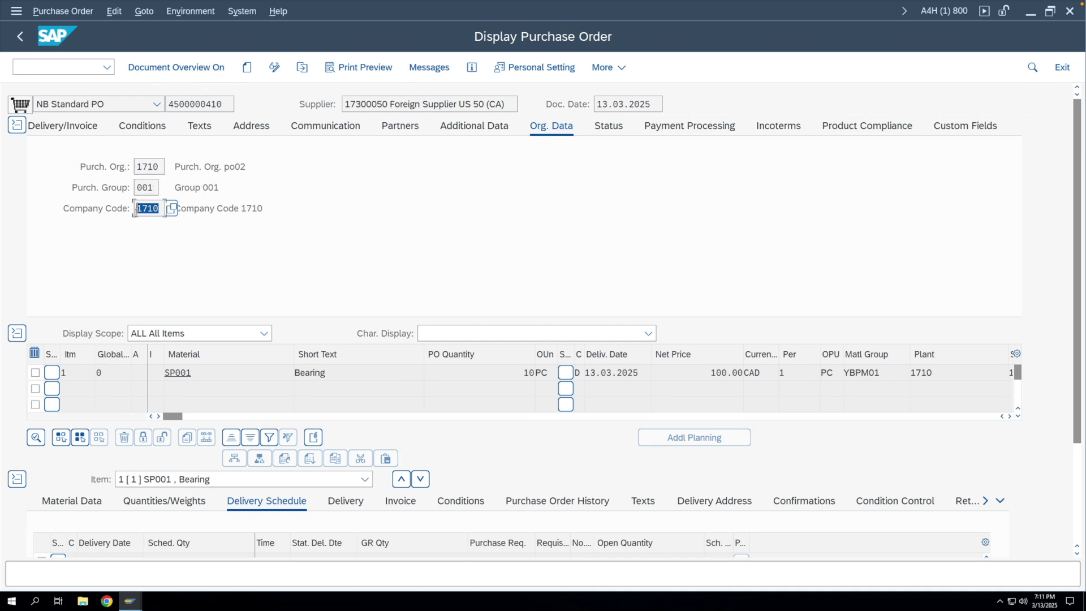
{"action": "left_click", "coordinate": [551, 505]}
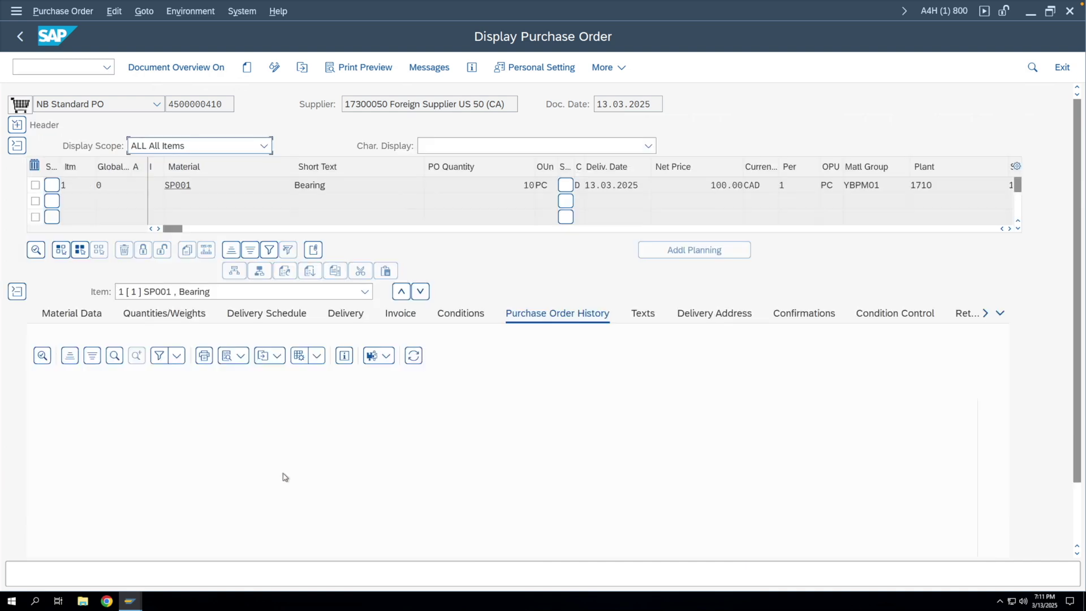
{"action": "left_click", "coordinate": [349, 405]}
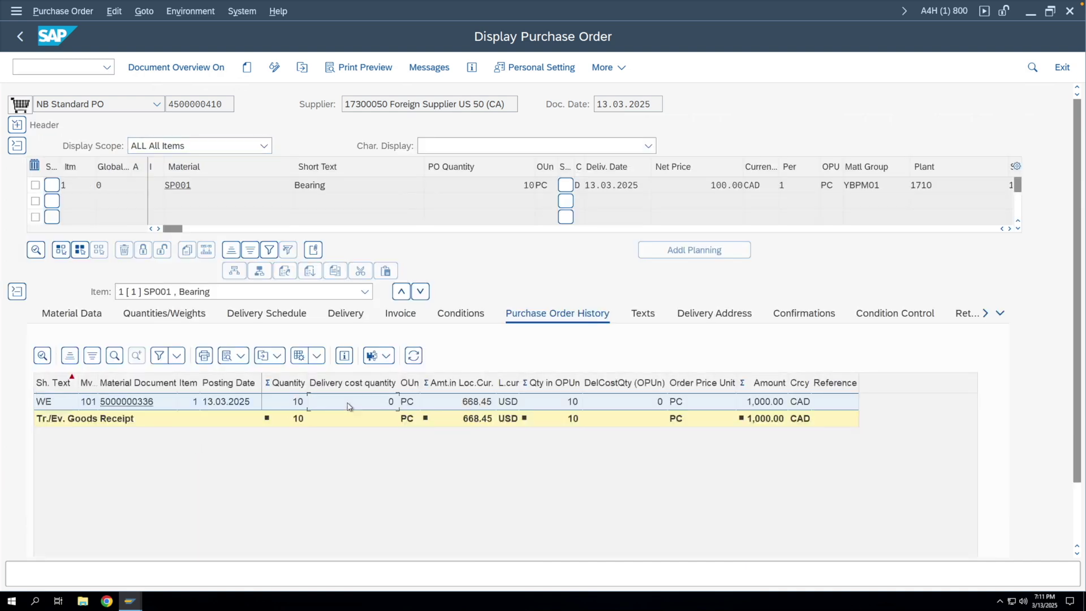